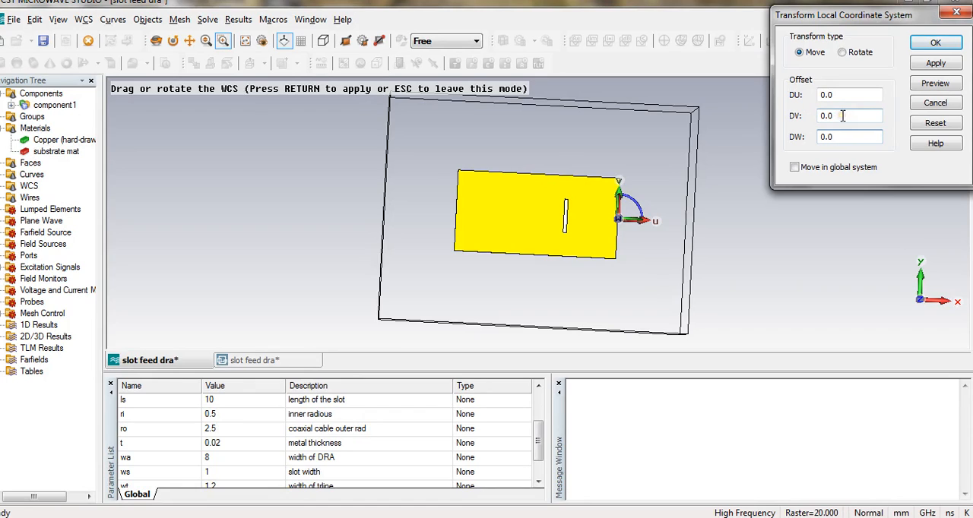
# Move the local coordinate system along U by -la-3-ws/2 so its origin sits at the slot's centre.
pyautogui.moveTo(858, 95); pyautogui.dragTo(797, 86)
pyautogui.write('-la-3')
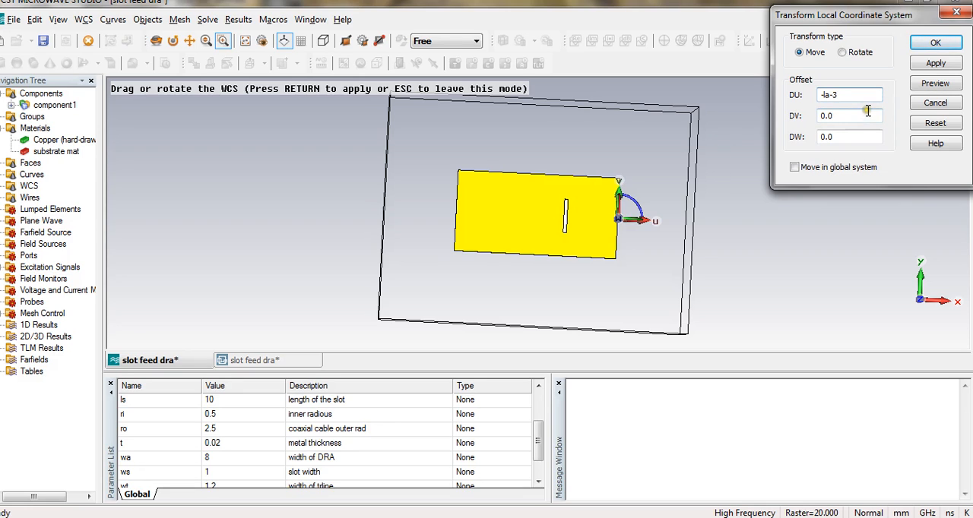
pyautogui.click(926, 86)
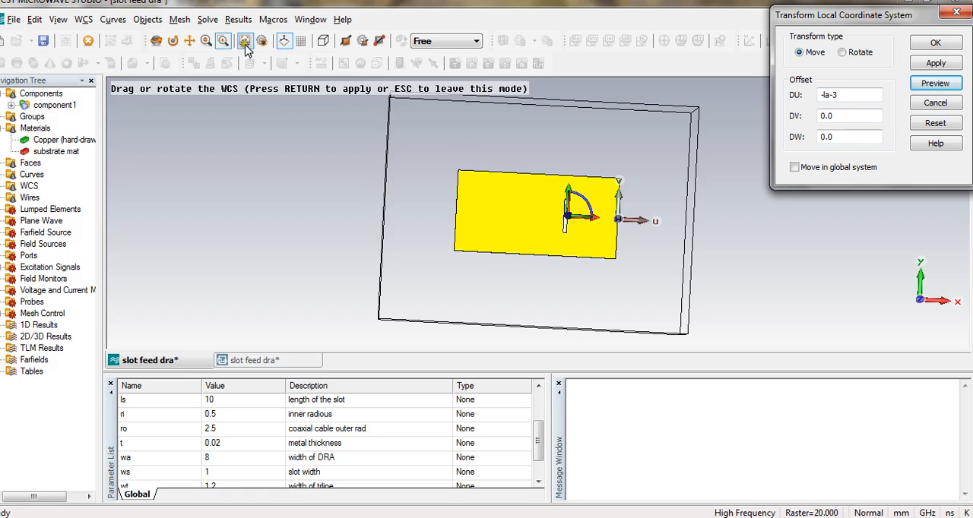
pyautogui.moveTo(551, 195); pyautogui.dragTo(585, 257)
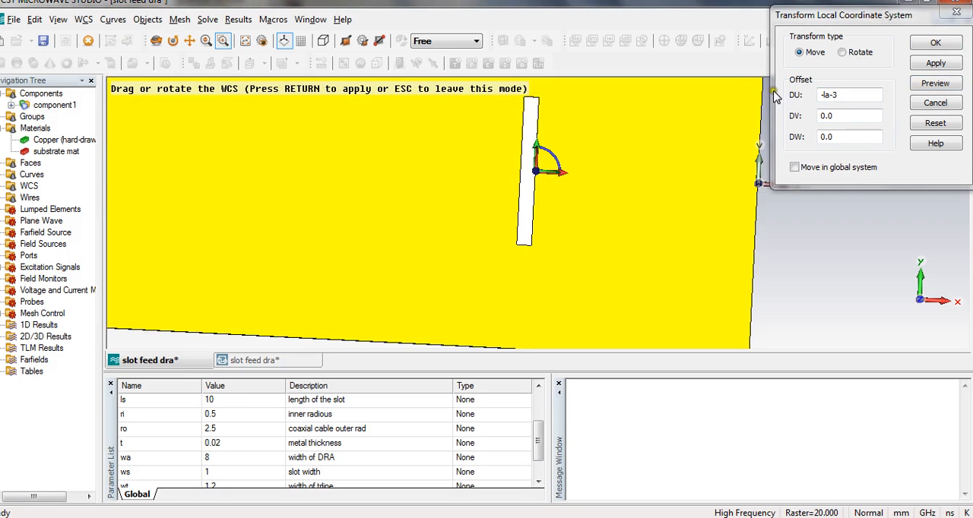
pyautogui.click(843, 97)
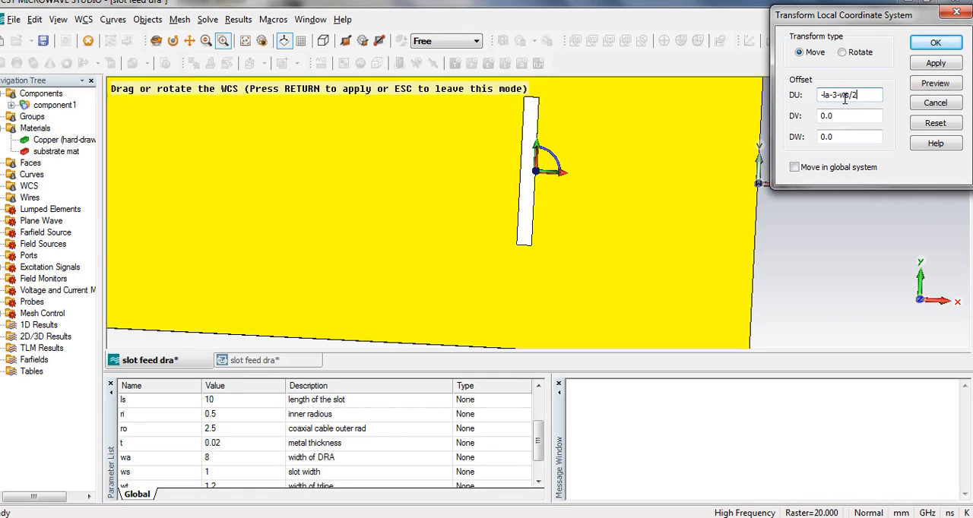
pyautogui.click(933, 83)
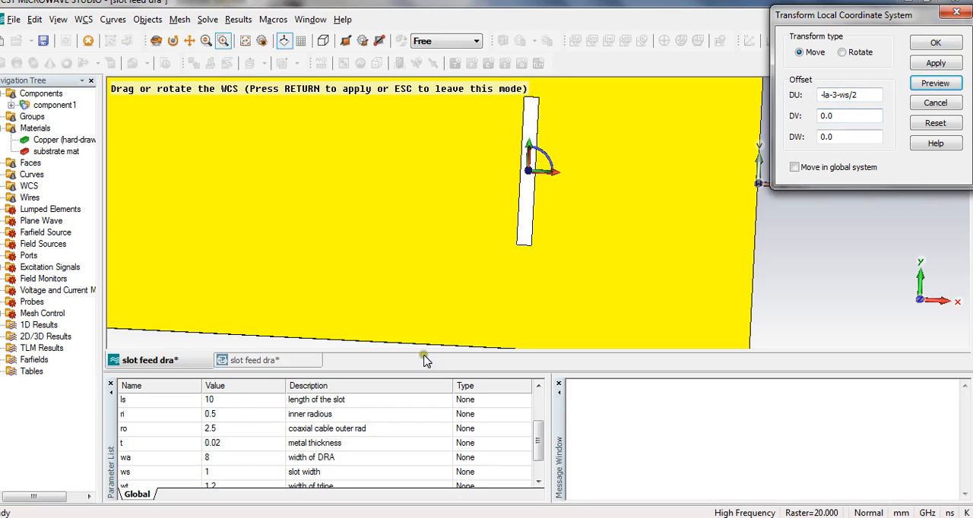
pyautogui.click(537, 387)
pyautogui.click(537, 387)
pyautogui.click(537, 387)
pyautogui.click(537, 387)
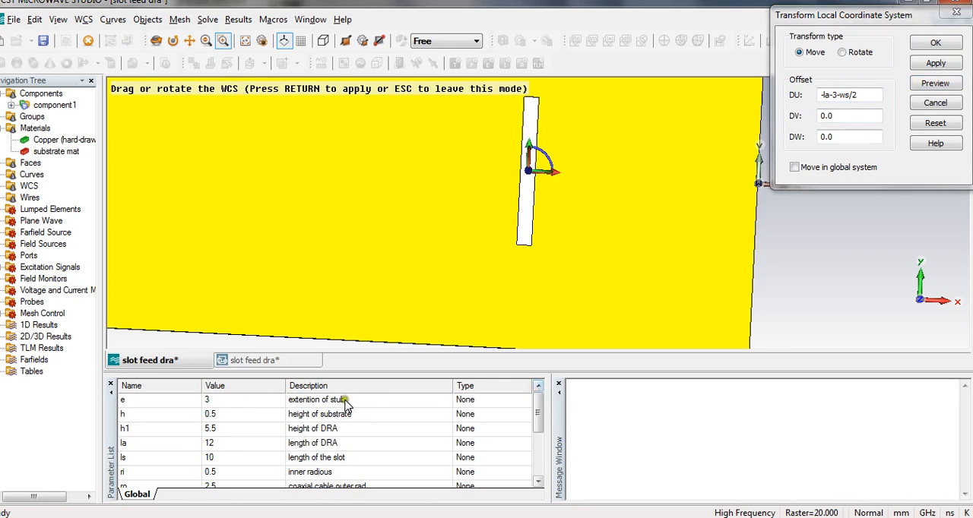
pyautogui.click(935, 43)
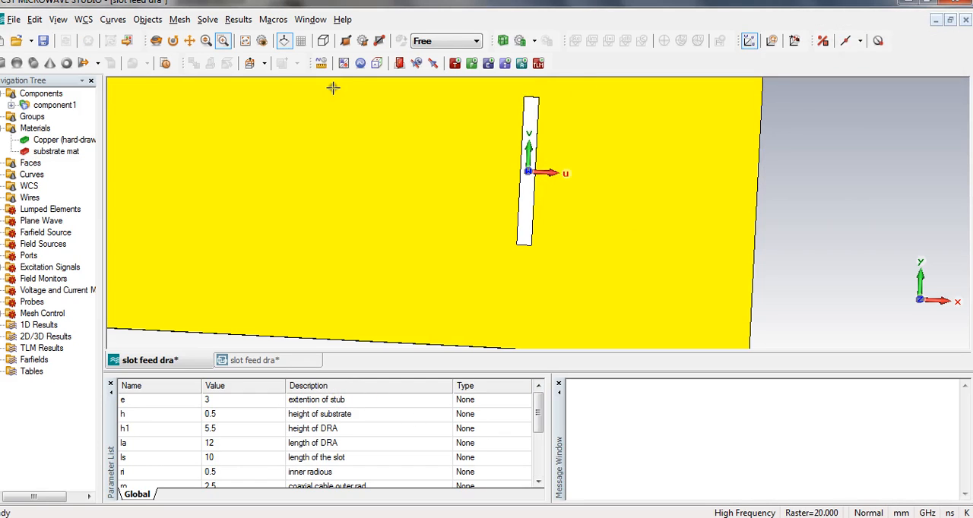
# Define a brick named dra spanning U from -la/2 to la/2, V from -wa/2 to wa/2 and W from 0 to h1.
pyautogui.click(4, 65)
pyautogui.press('Escape')
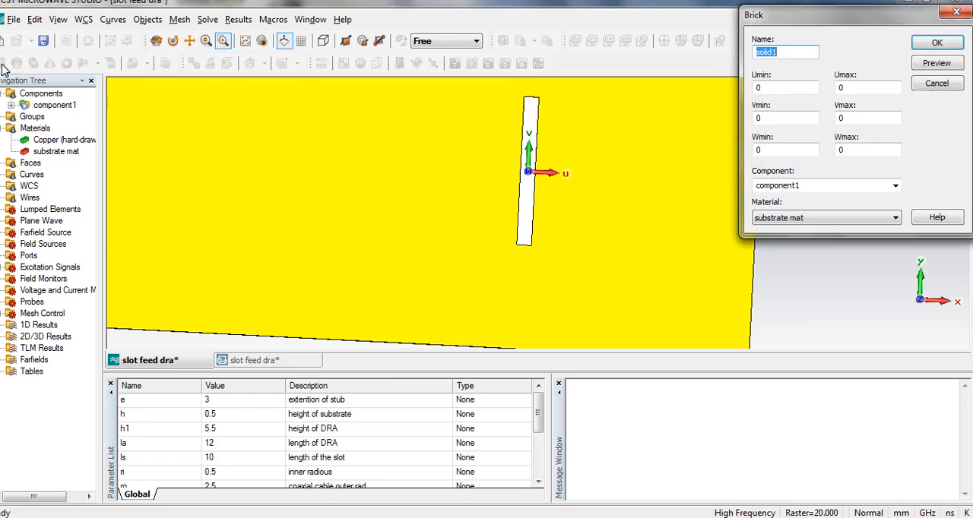
pyautogui.write('dra')
pyautogui.press('Tab')
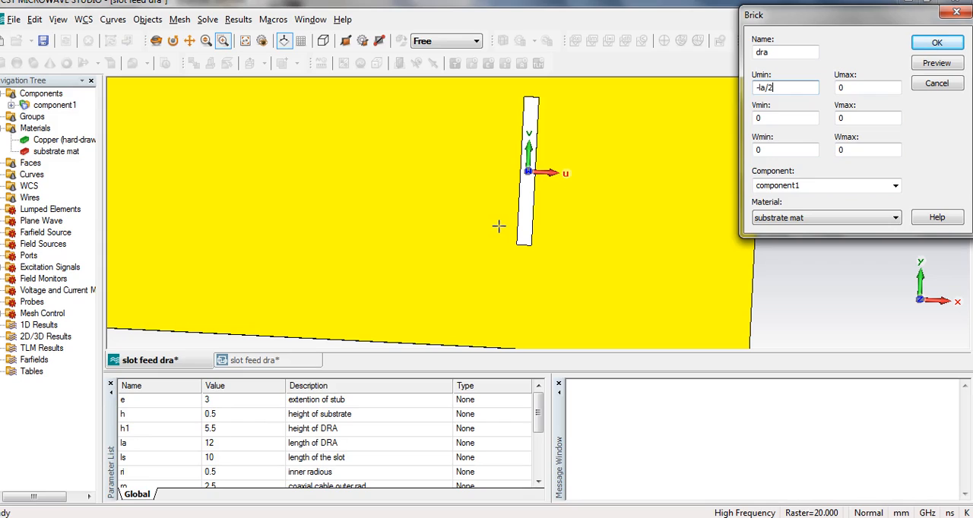
pyautogui.press('Tab')
pyautogui.press('Tab')
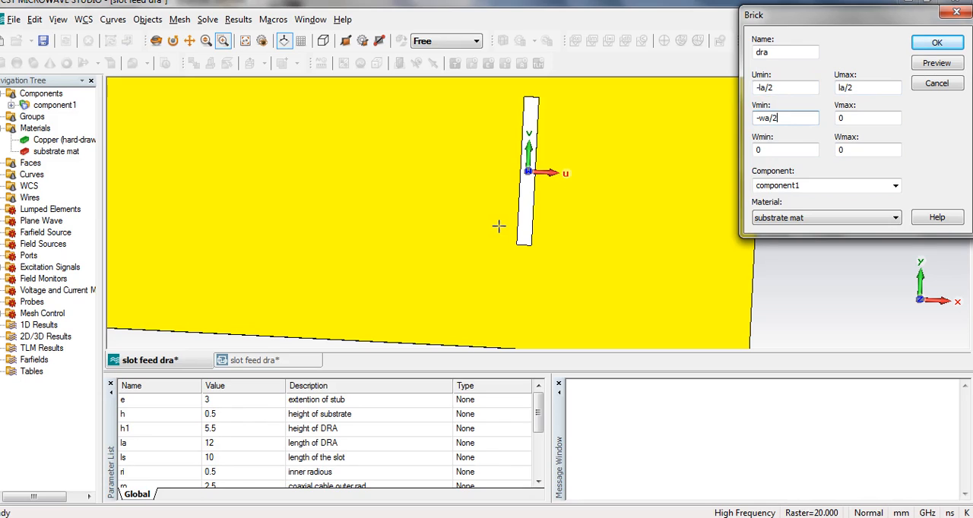
pyautogui.press('Tab')
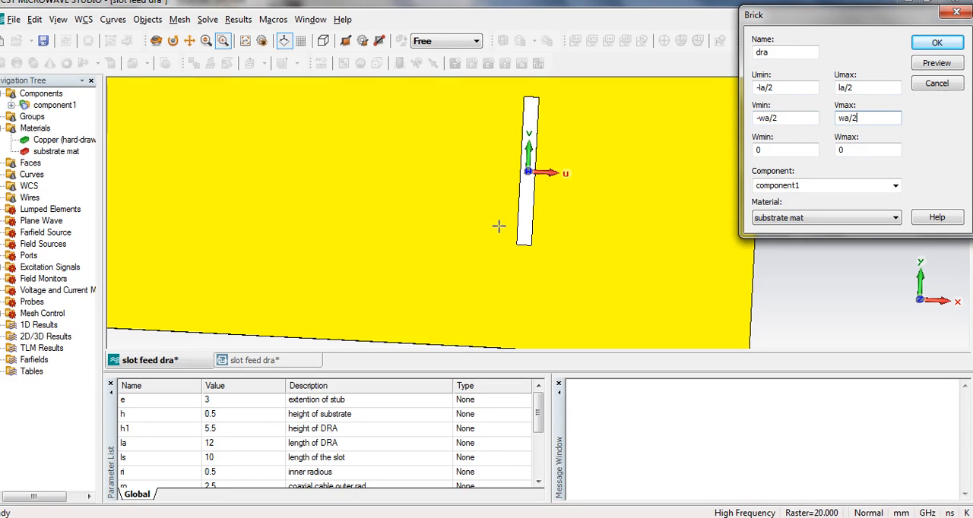
pyautogui.press('Tab')
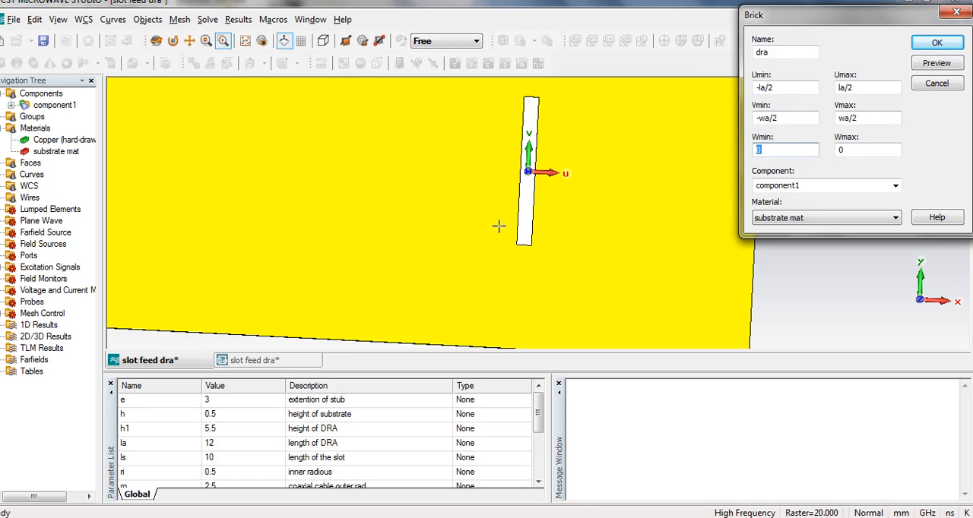
pyautogui.press('Tab')
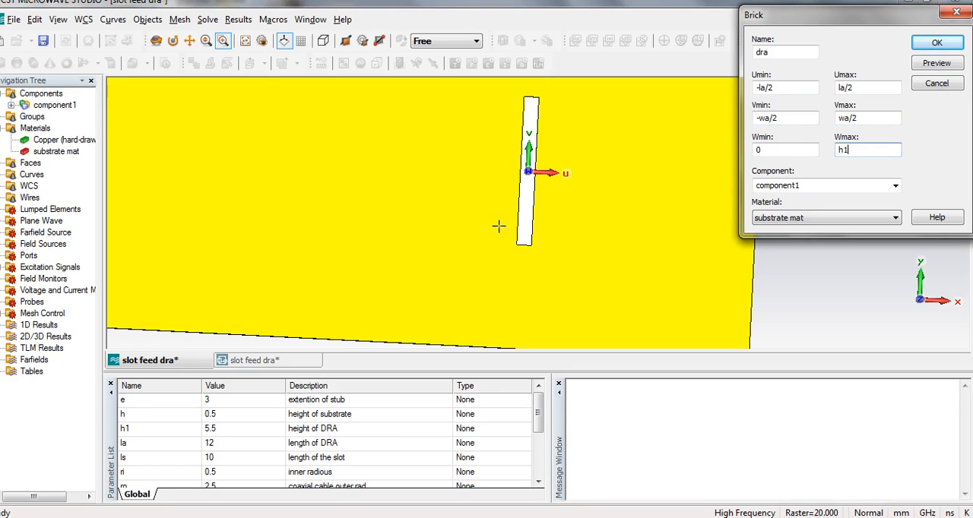
# Assign the brick a new material DRA with epsilon 20 and a light grey colour, and create the brick.
pyautogui.click(793, 219)
pyautogui.click(787, 231)
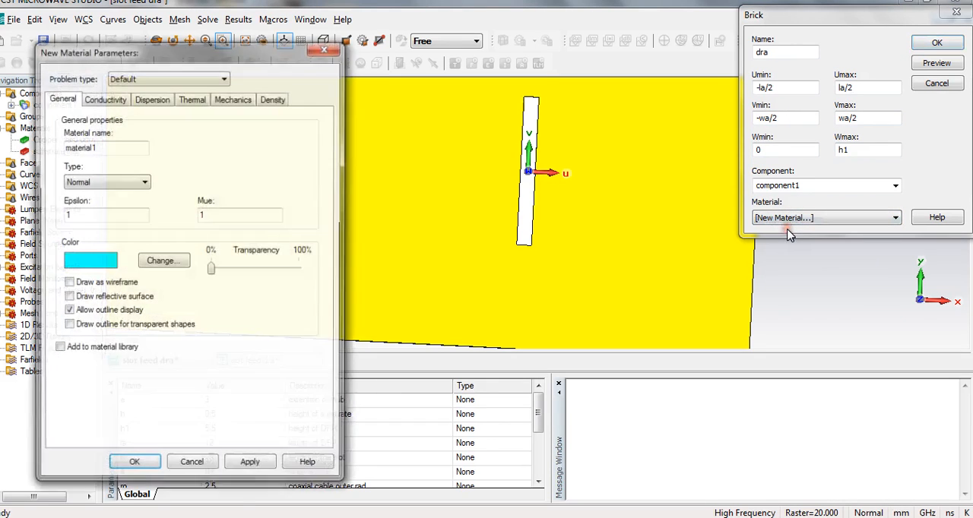
pyautogui.moveTo(114, 149); pyautogui.dragTo(65, 151)
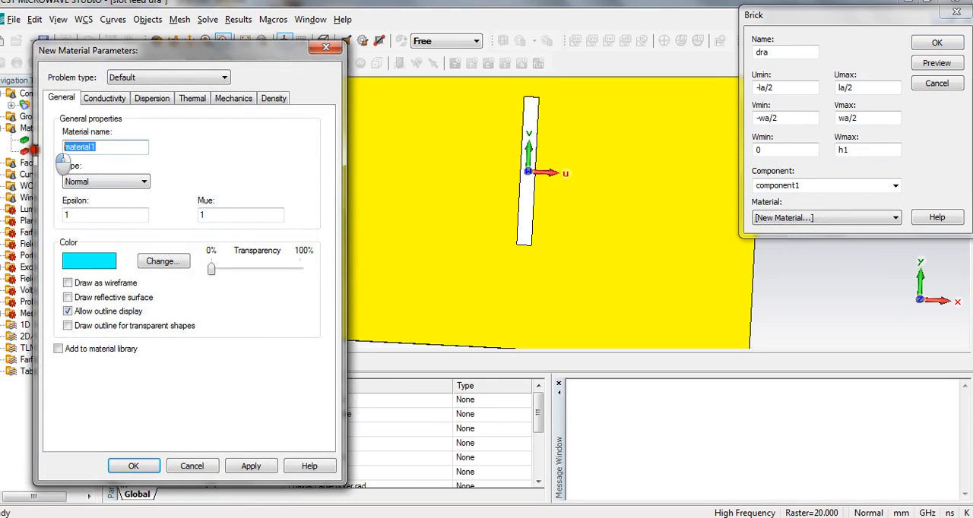
pyautogui.write('DRA')
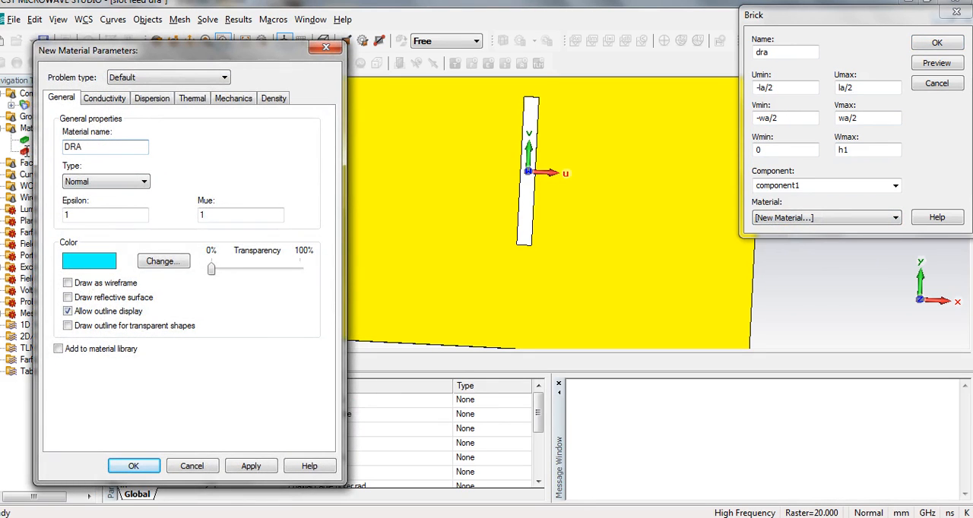
pyautogui.click(110, 213)
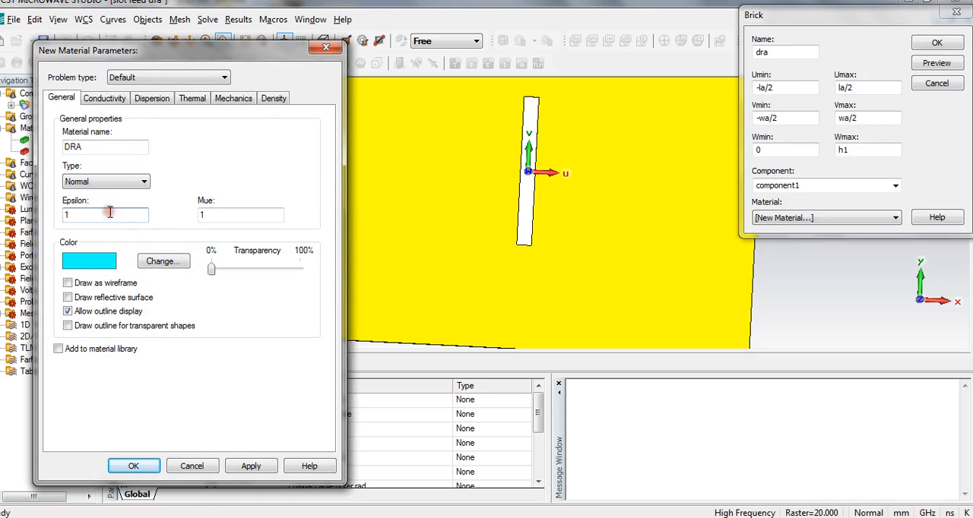
pyautogui.press('BackSpace')
pyautogui.click(165, 266)
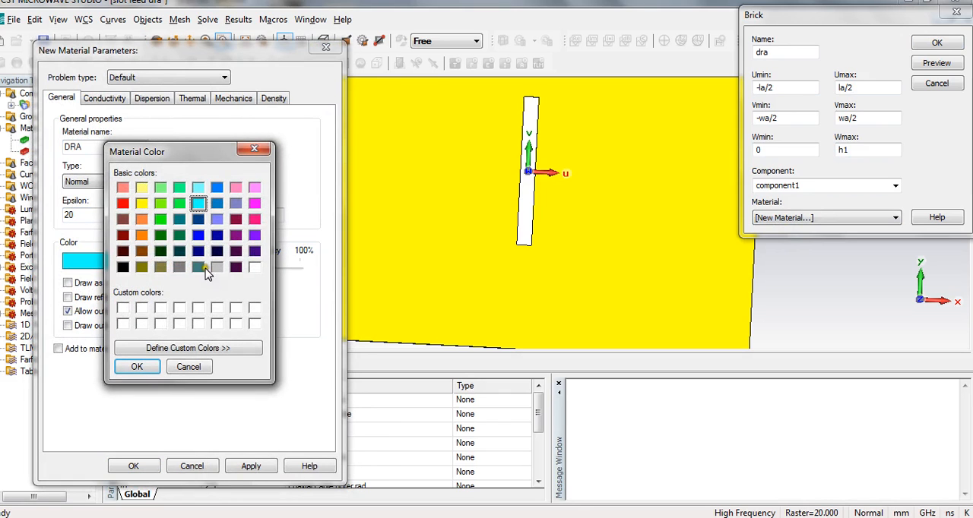
pyautogui.click(217, 267)
pyautogui.click(140, 368)
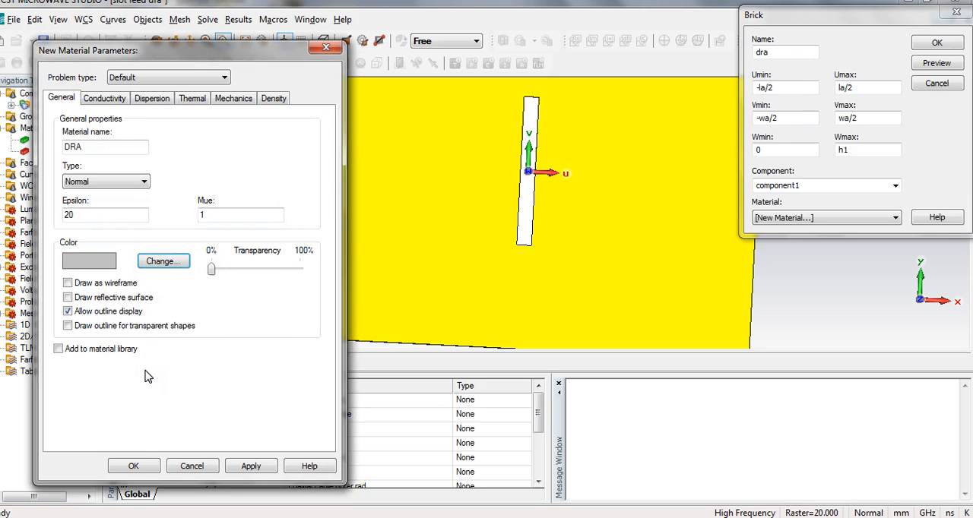
pyautogui.click(140, 467)
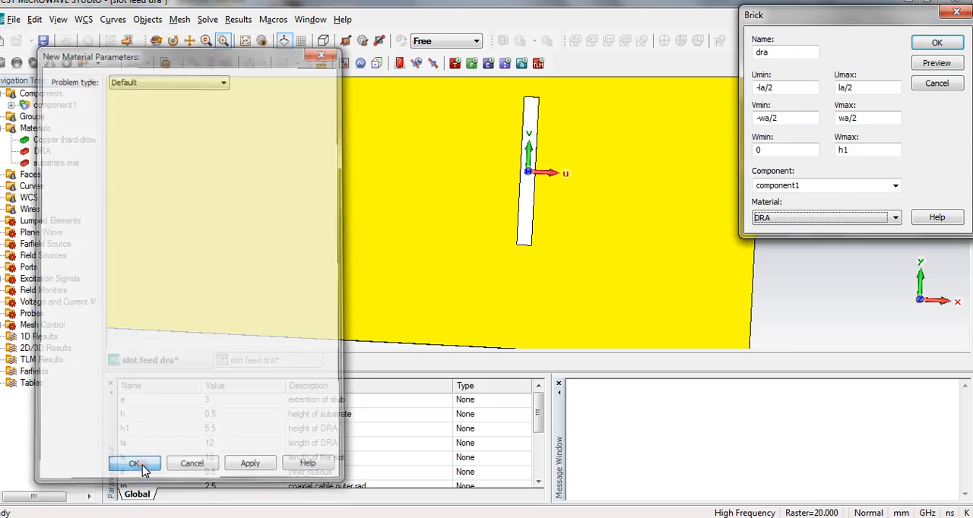
pyautogui.click(936, 63)
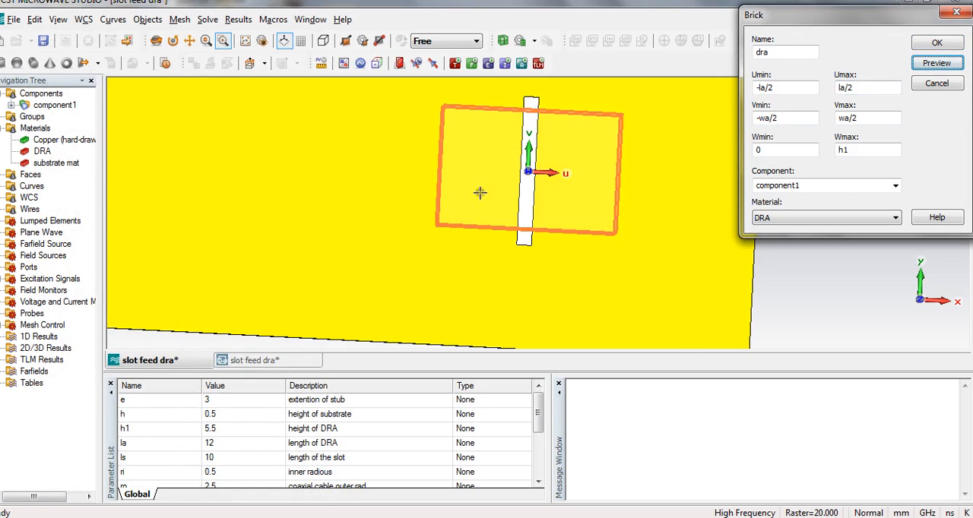
pyautogui.click(941, 44)
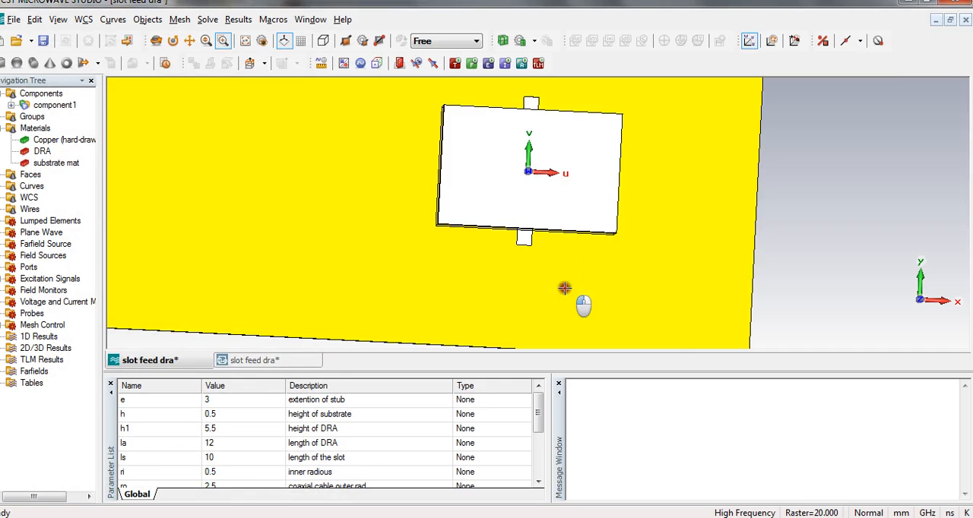
# Align the local coordinate system with the midpoint of the copper plate's short edge farthest from the DRA brick.
pyautogui.moveTo(570, 273); pyautogui.dragTo(570, 276)
pyautogui.press('space')
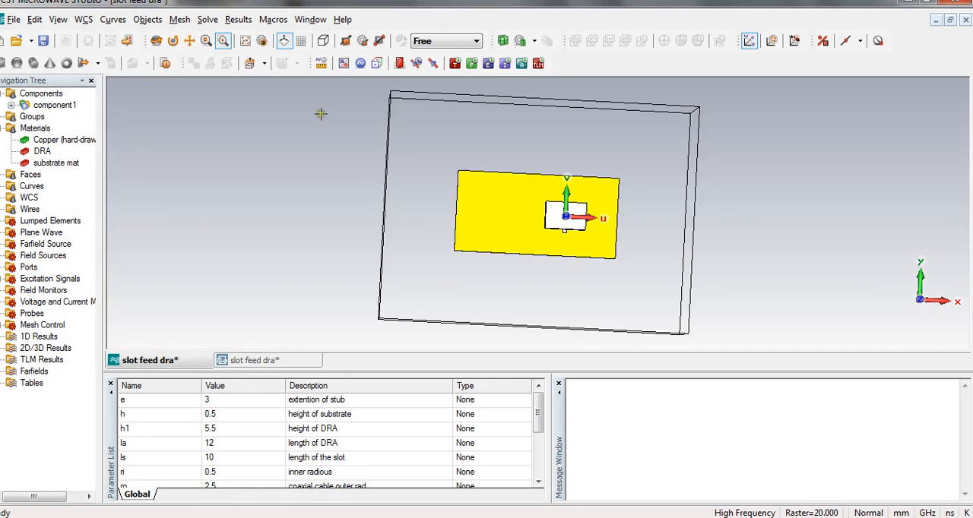
pyautogui.click(154, 42)
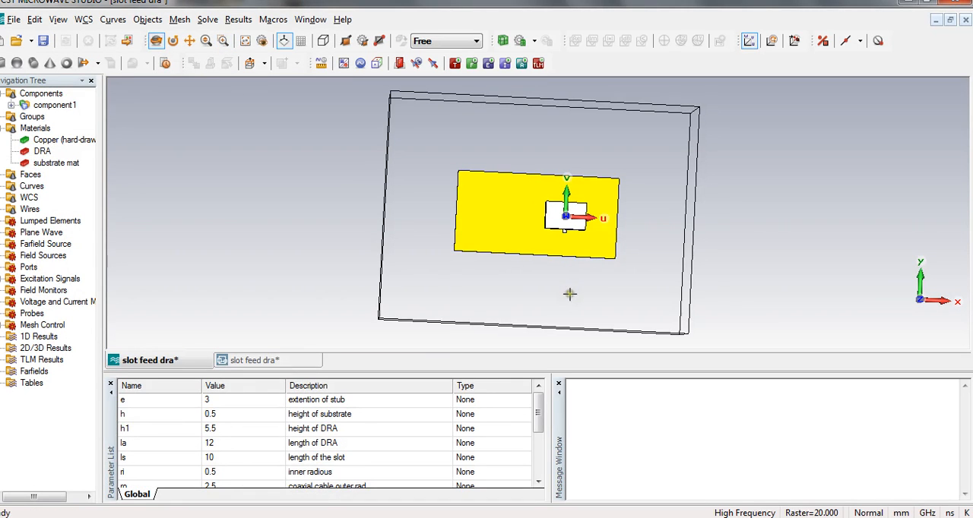
pyautogui.moveTo(571, 293); pyautogui.dragTo(644, 226)
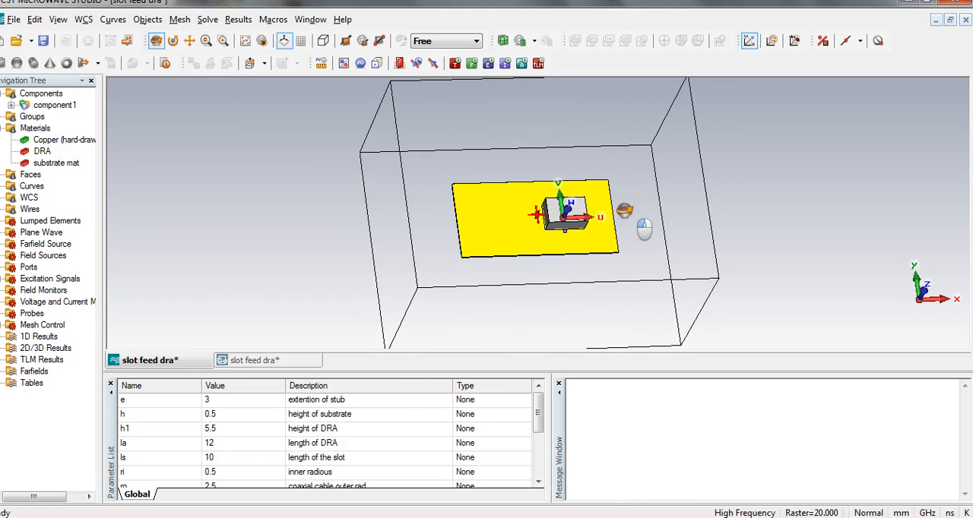
pyautogui.click(847, 42)
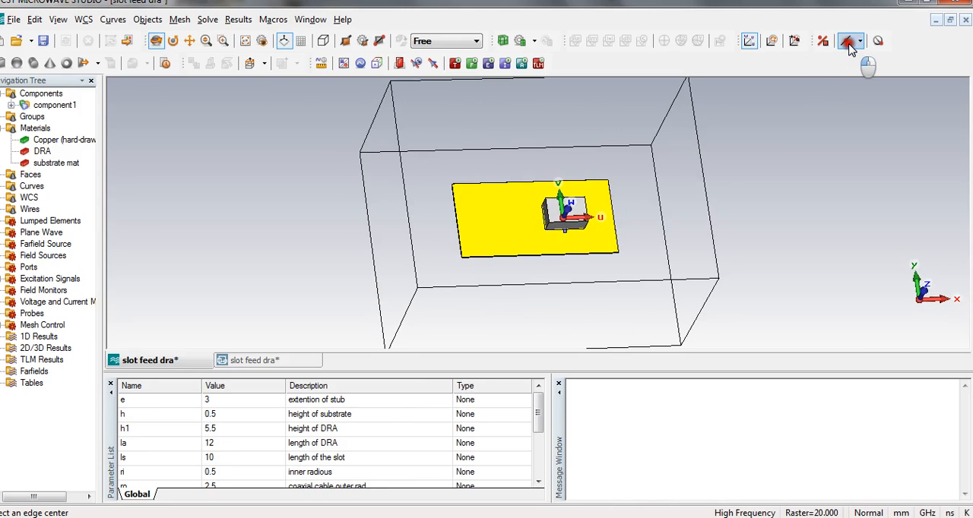
pyautogui.click(457, 221)
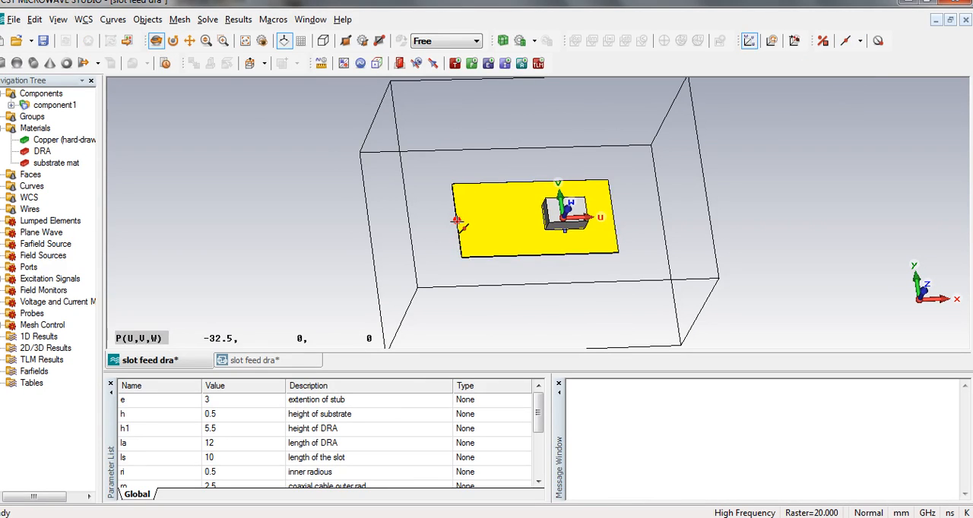
pyautogui.click(794, 42)
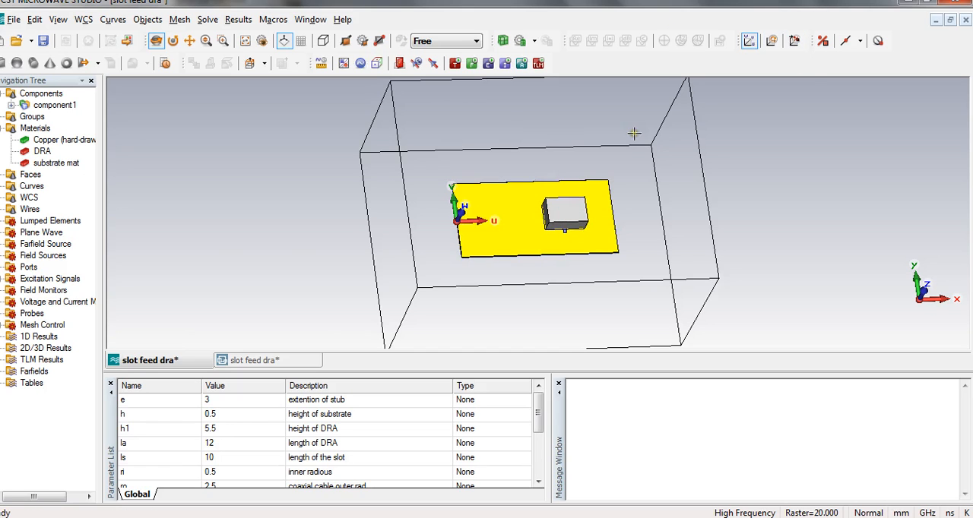
# Move the local coordinate system along U by ro+ri, inward from the plate's edge.
pyautogui.click(771, 41)
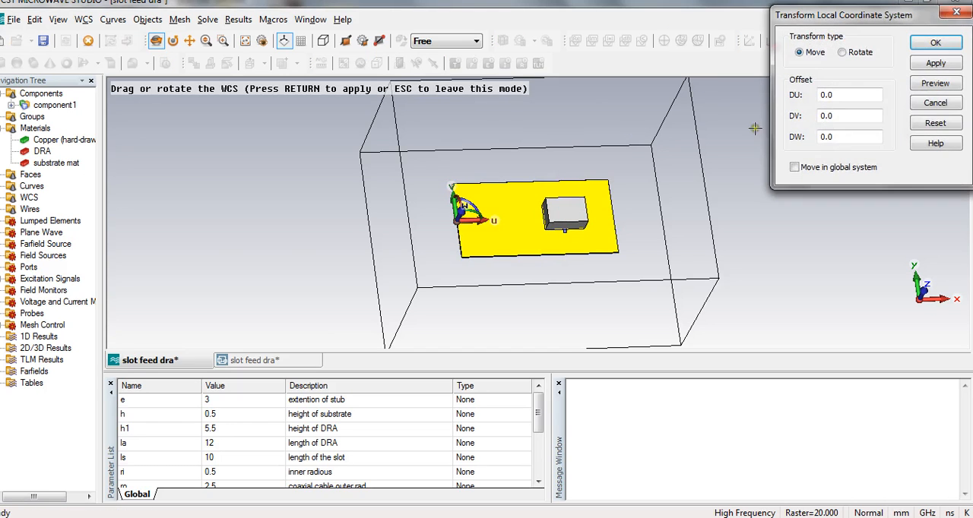
pyautogui.click(838, 135)
pyautogui.moveTo(838, 95); pyautogui.dragTo(789, 94)
pyautogui.write('ro+ri')
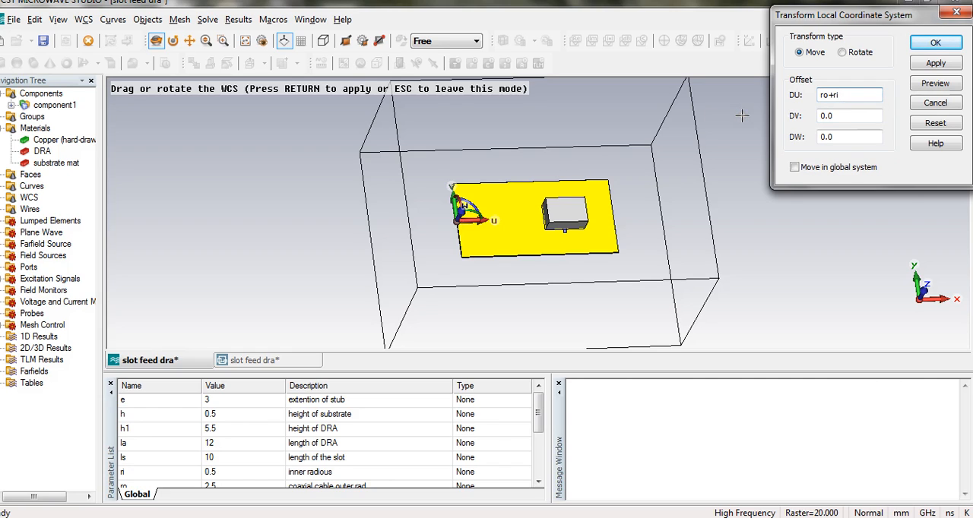
pyautogui.click(933, 44)
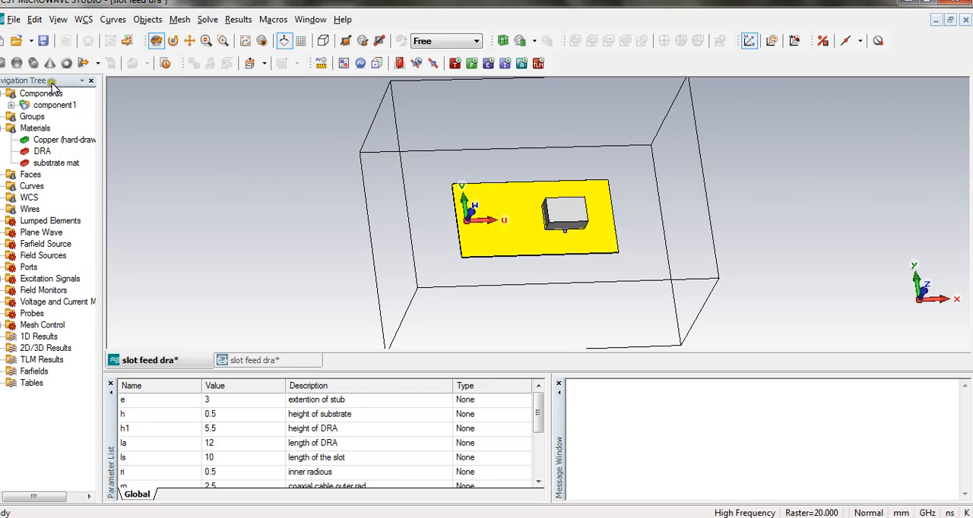
# Define a W-oriented cylinder named pin with outer radius ri, inner radius 0.0, centre at 0, 0 and Wmin of -h-t.
pyautogui.click(33, 62)
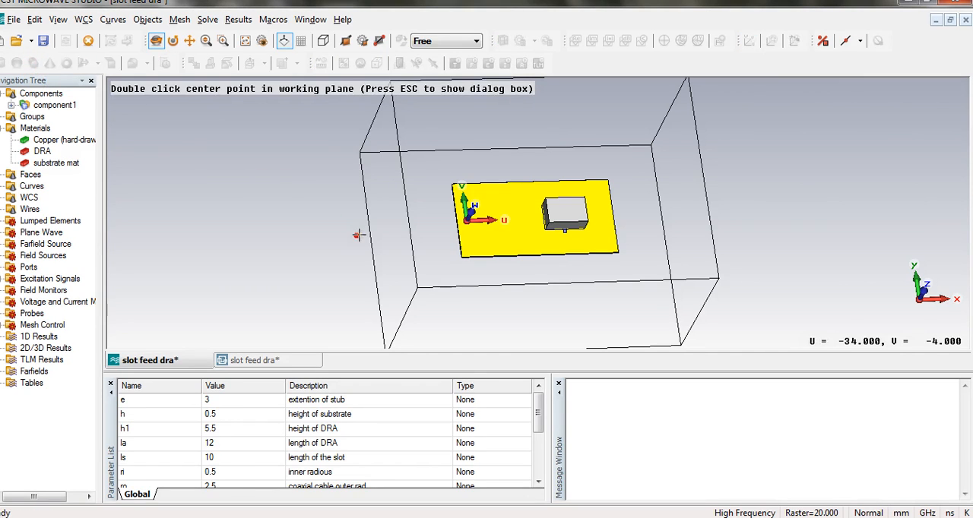
pyautogui.press('Escape')
pyautogui.write('pin')
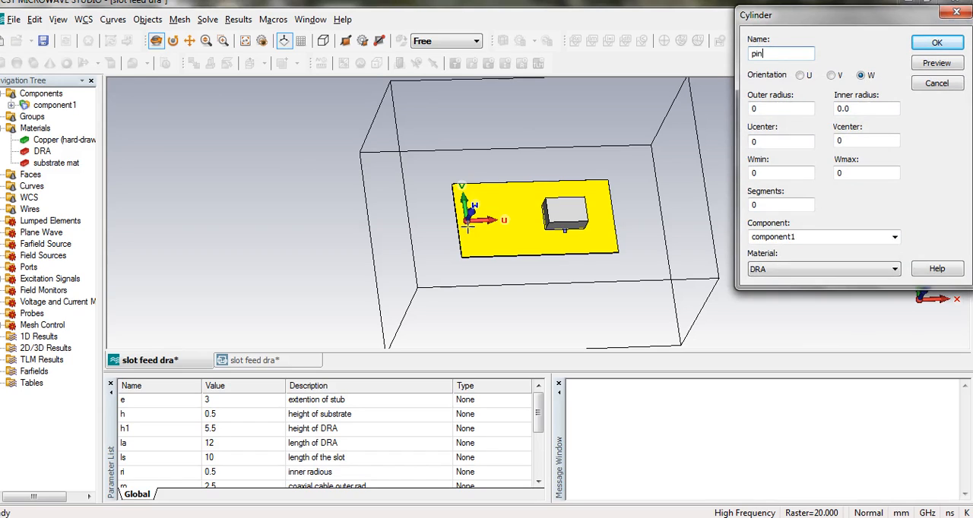
pyautogui.press('Tab')
pyautogui.press('Tab')
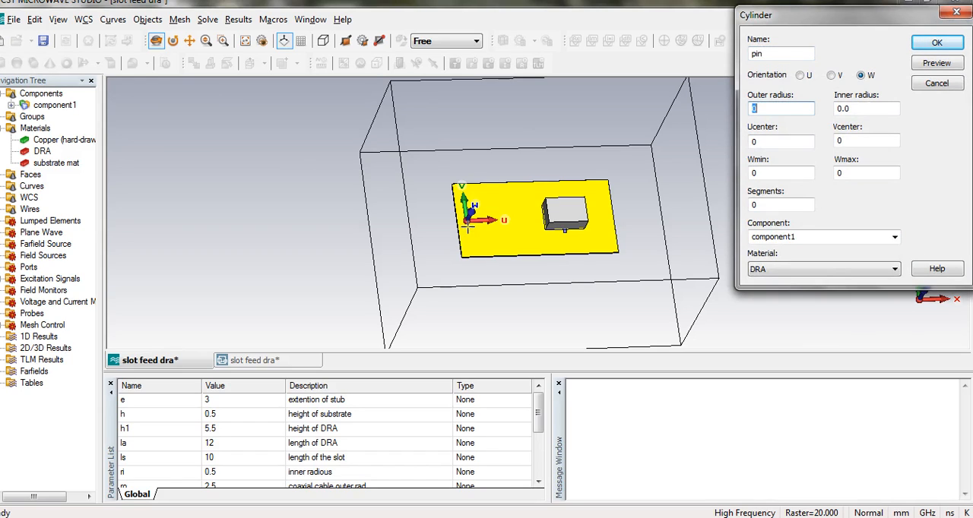
pyautogui.press('Tab')
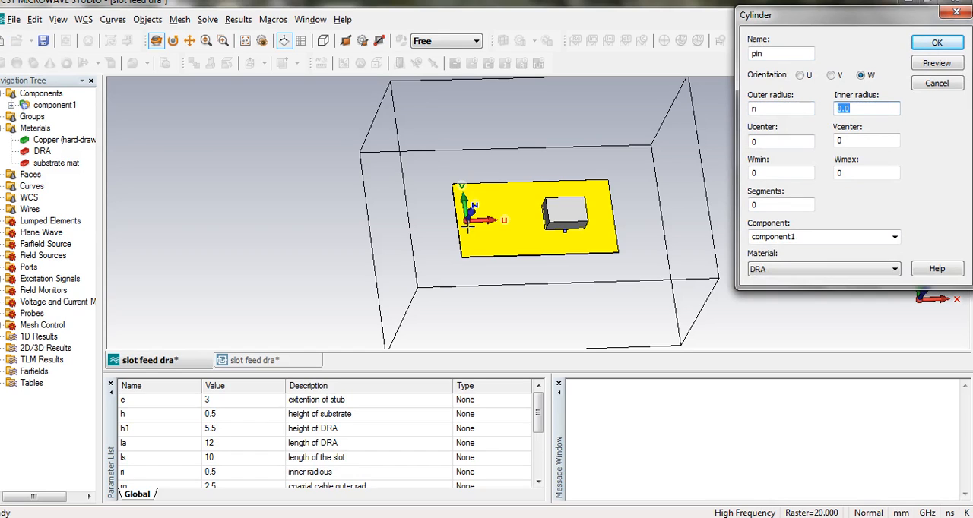
pyautogui.press('Tab')
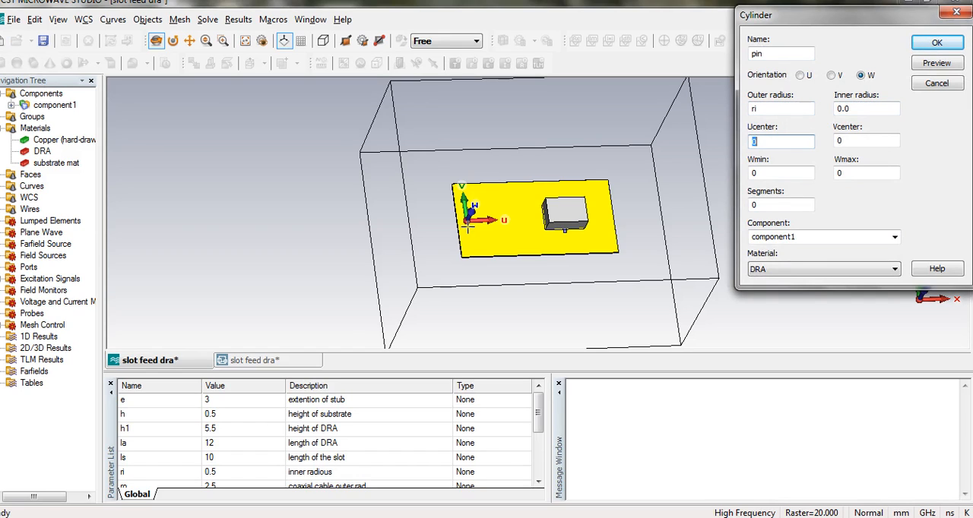
pyautogui.press('Tab')
pyautogui.press('Tab')
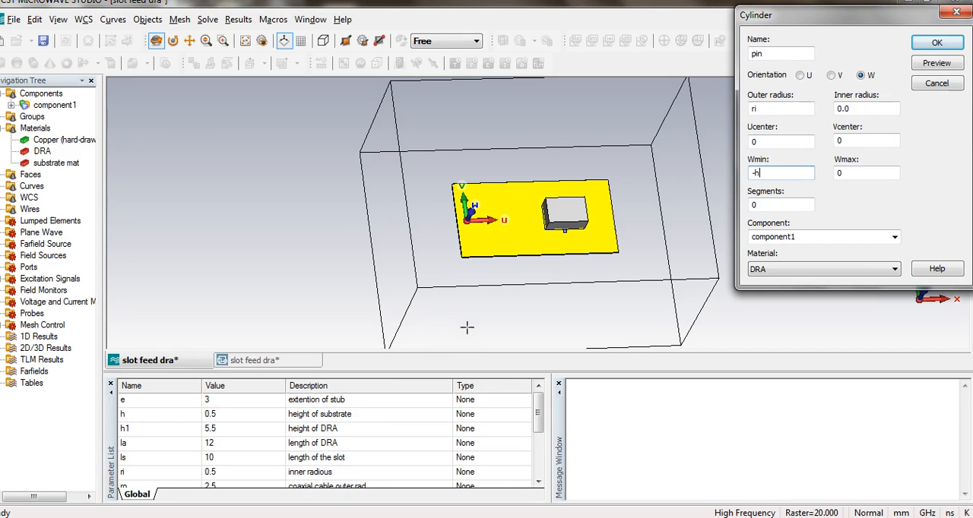
pyautogui.write('-t')
pyautogui.click(301, 517)
pyautogui.click(327, 482)
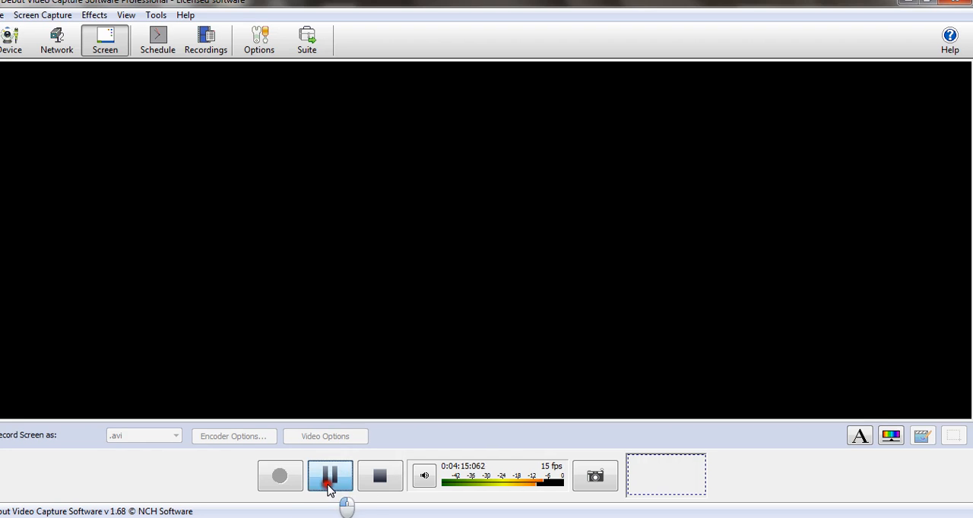
pyautogui.moveTo(241, 517)
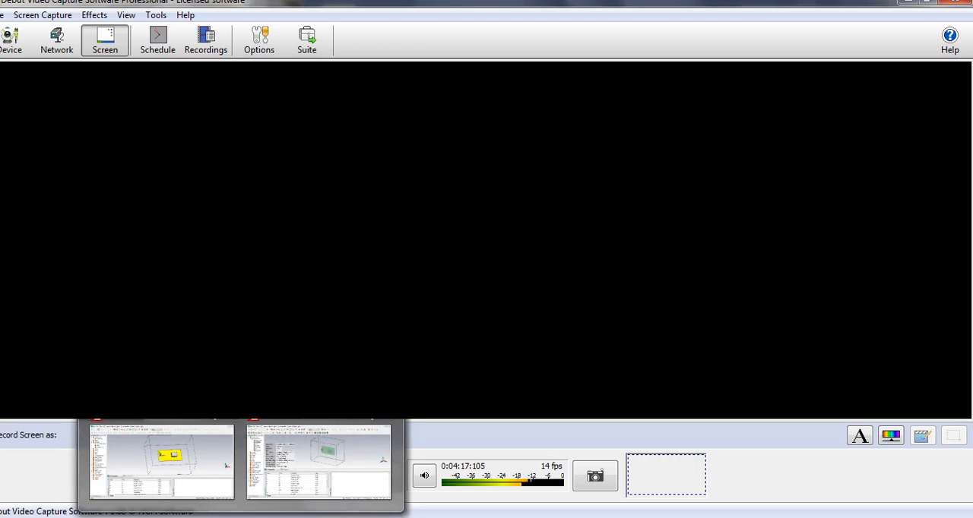
pyautogui.click(191, 450)
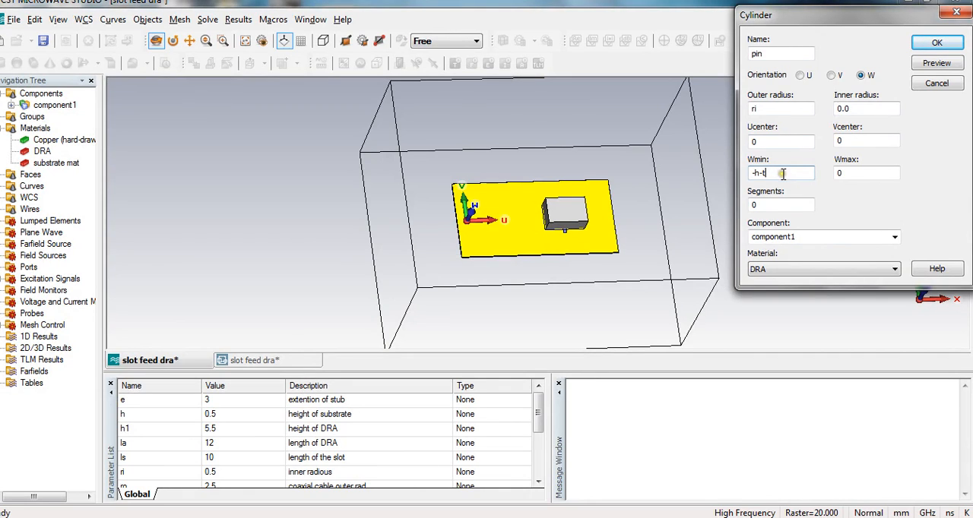
# Set the pin's Wmax to 8*h and its material to Copper (hard-drawn).
pyautogui.click(863, 174)
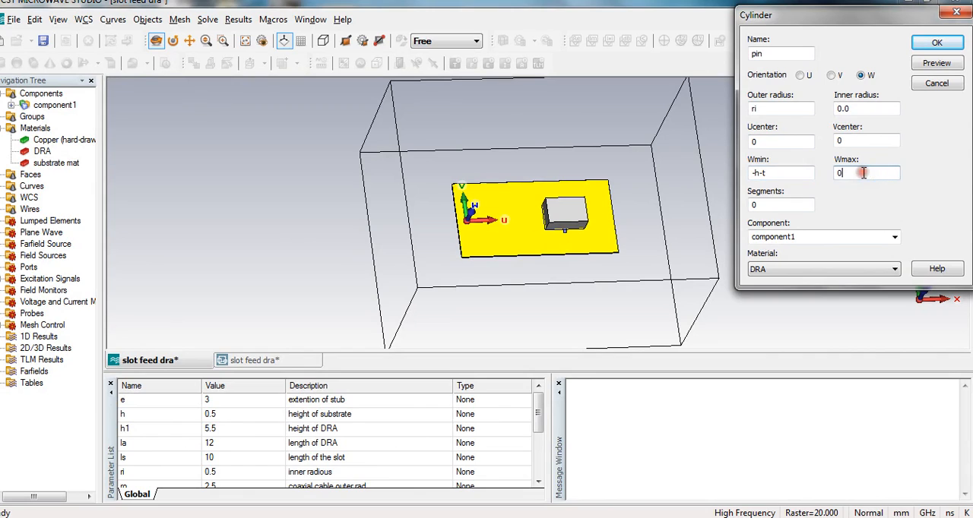
pyautogui.press('BackSpace')
pyautogui.click(833, 269)
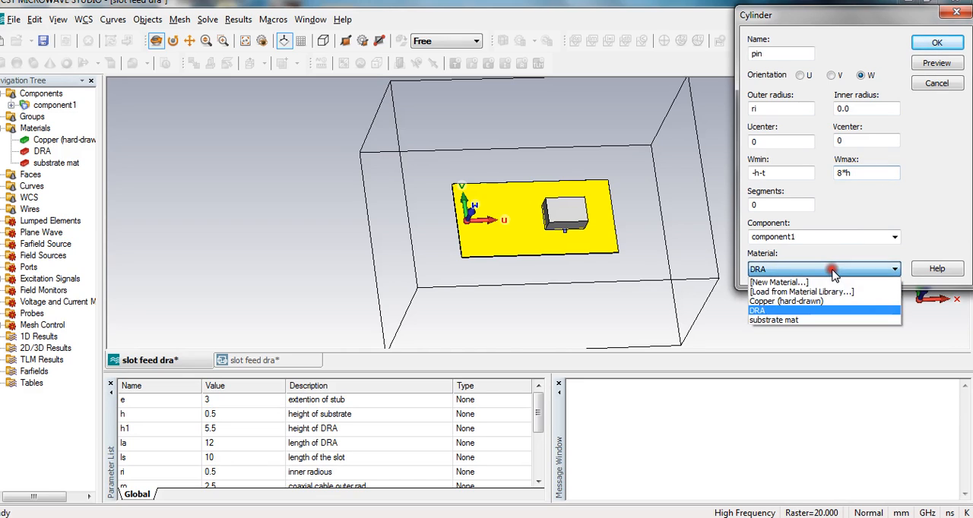
pyautogui.click(806, 302)
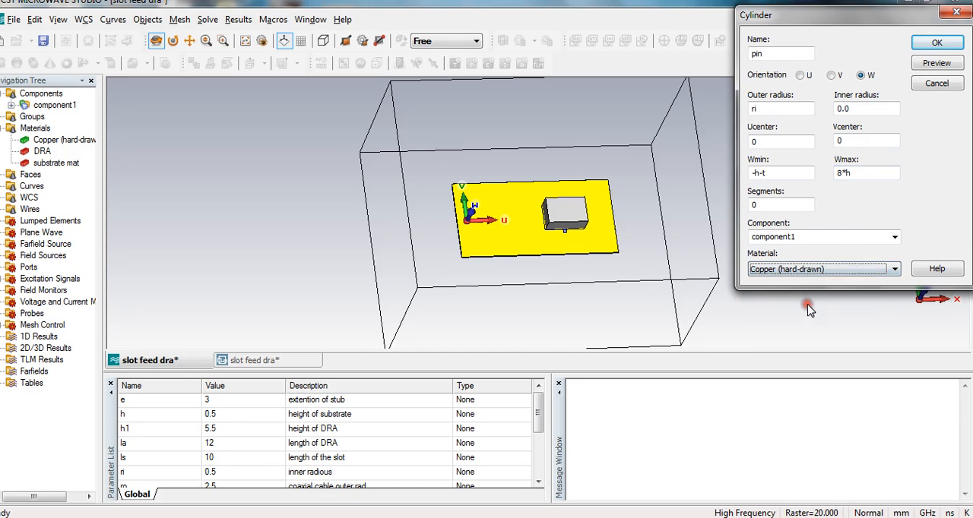
# Preview the pin near the plate's edge up close and create the cylinder.
pyautogui.click(931, 66)
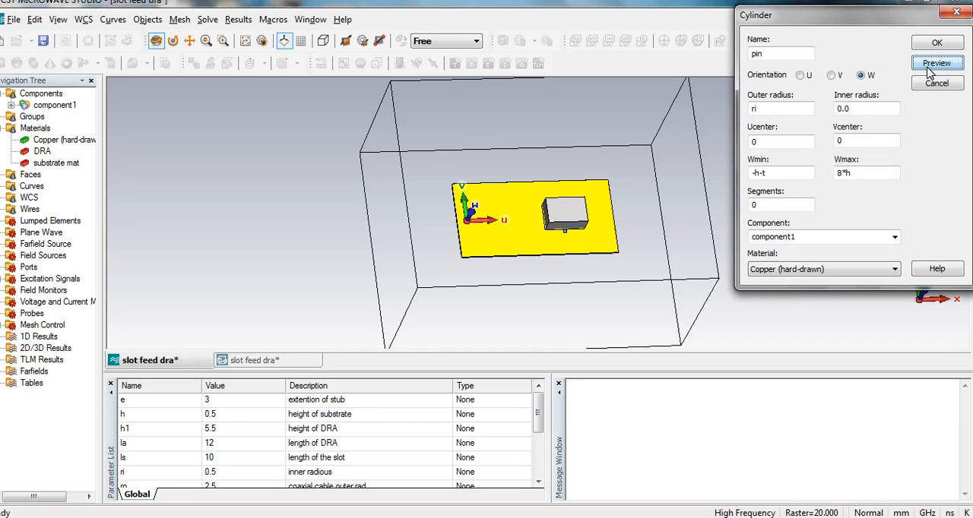
pyautogui.moveTo(532, 292); pyautogui.dragTo(553, 196)
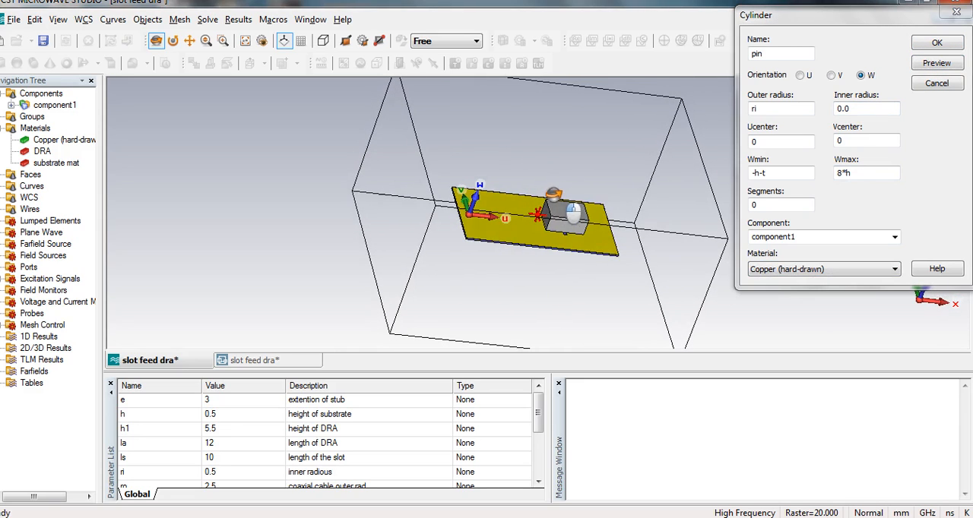
pyautogui.click(219, 41)
pyautogui.moveTo(457, 193); pyautogui.dragTo(478, 227)
pyautogui.click(222, 41)
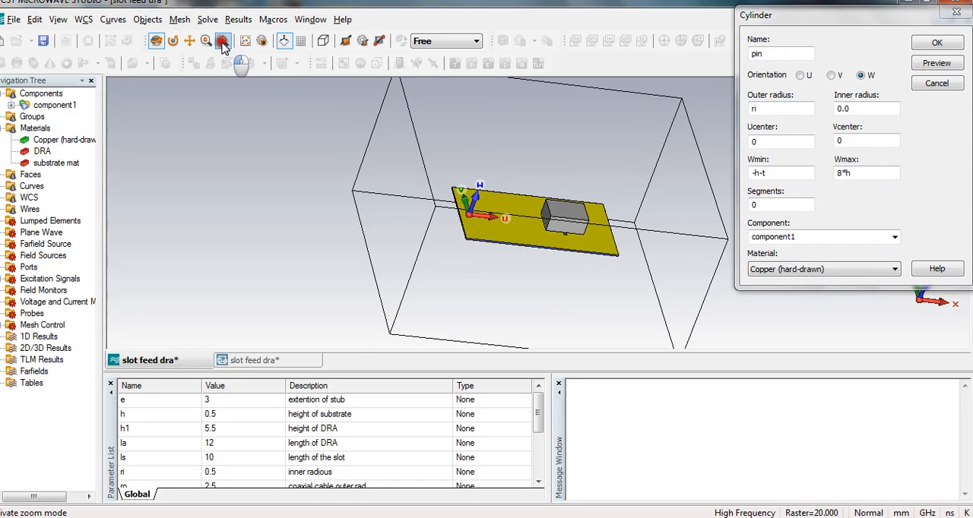
pyautogui.moveTo(455, 184); pyautogui.dragTo(484, 231)
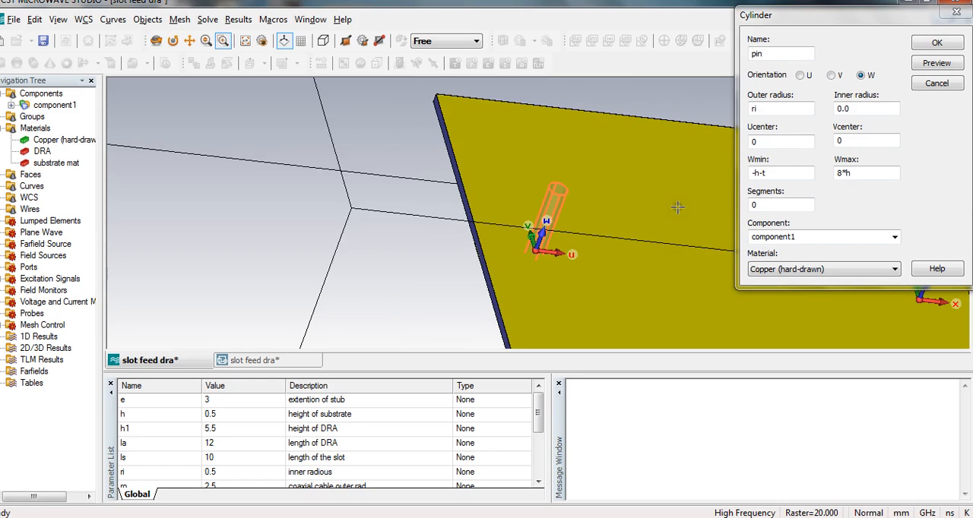
pyautogui.click(156, 41)
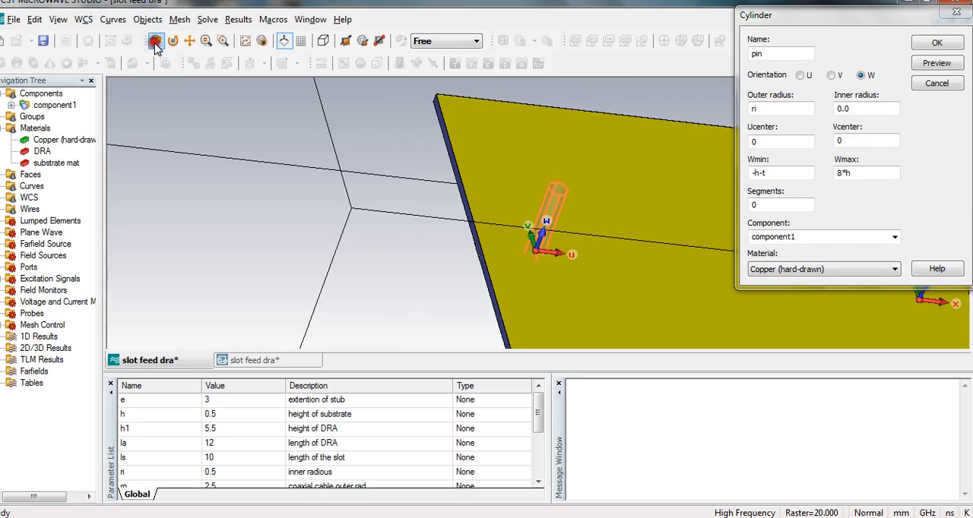
pyautogui.moveTo(372, 250)
pyautogui.mouseDown()
pyautogui.moveTo(555, 143)
pyautogui.moveTo(523, 152)
pyautogui.moveTo(491, 240)
pyautogui.moveTo(375, 263)
pyautogui.mouseUp()
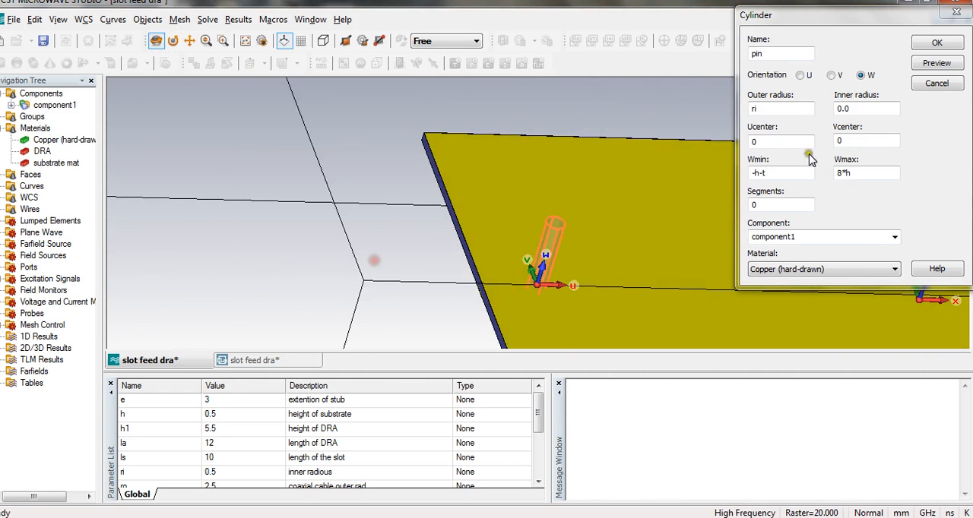
pyautogui.click(937, 44)
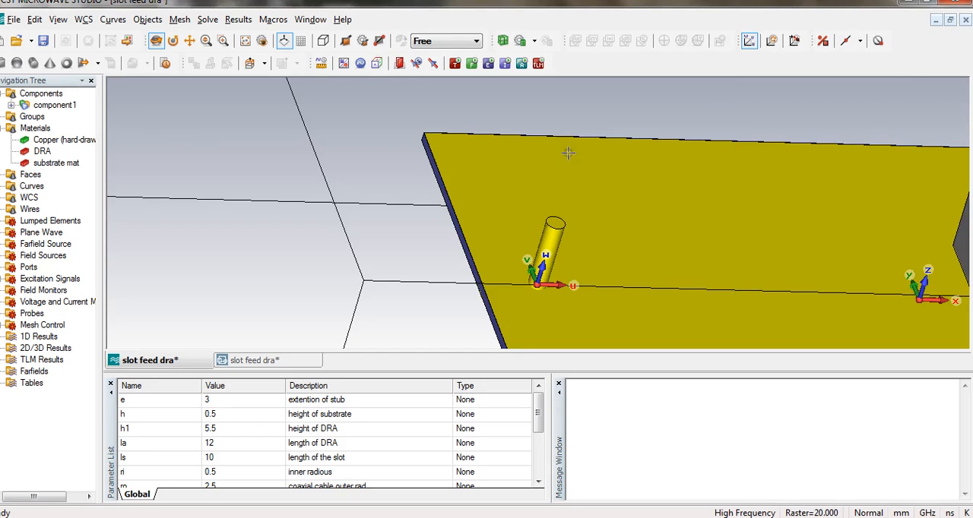
# Align the local coordinate system with the free end face of the pin.
pyautogui.click(818, 41)
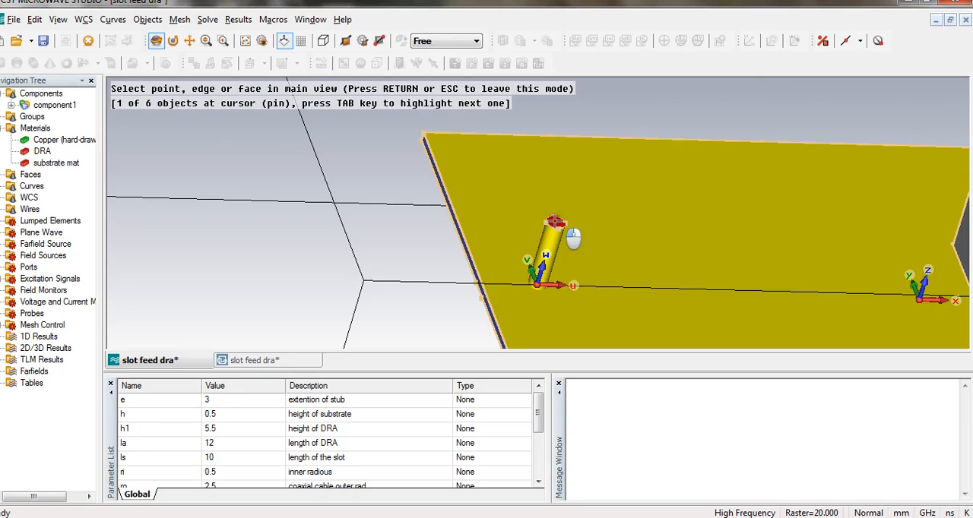
pyautogui.click(555, 222)
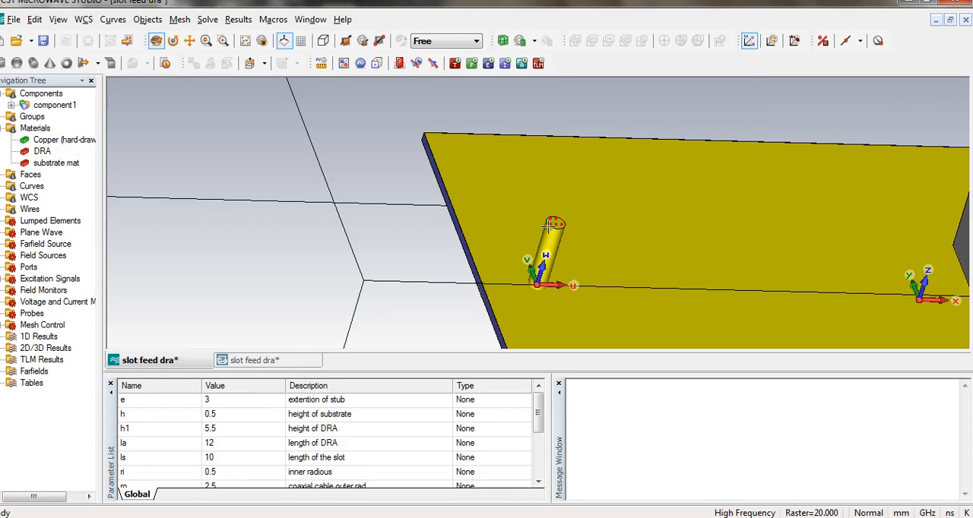
pyautogui.click(773, 42)
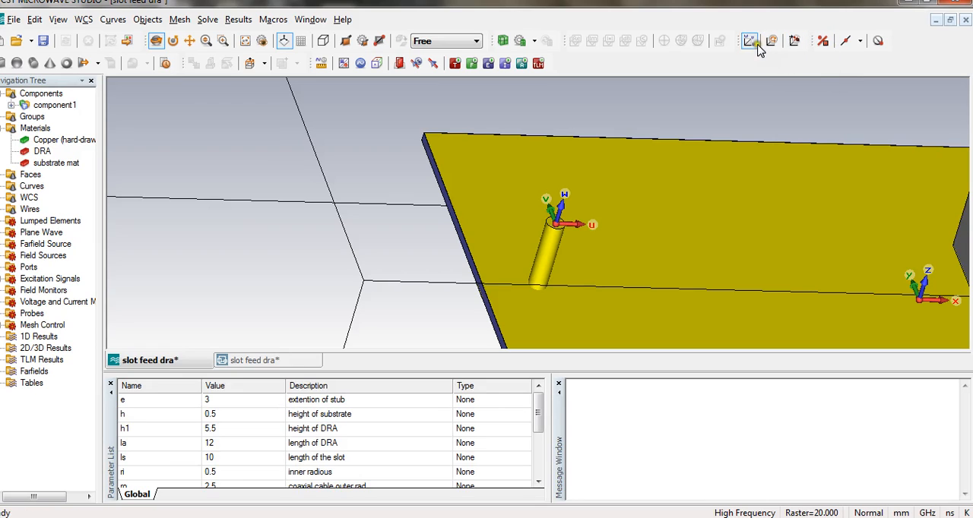
# Define a W-oriented cylinder named coax sub with outer radius ro and inner radius ri.
pyautogui.click(27, 65)
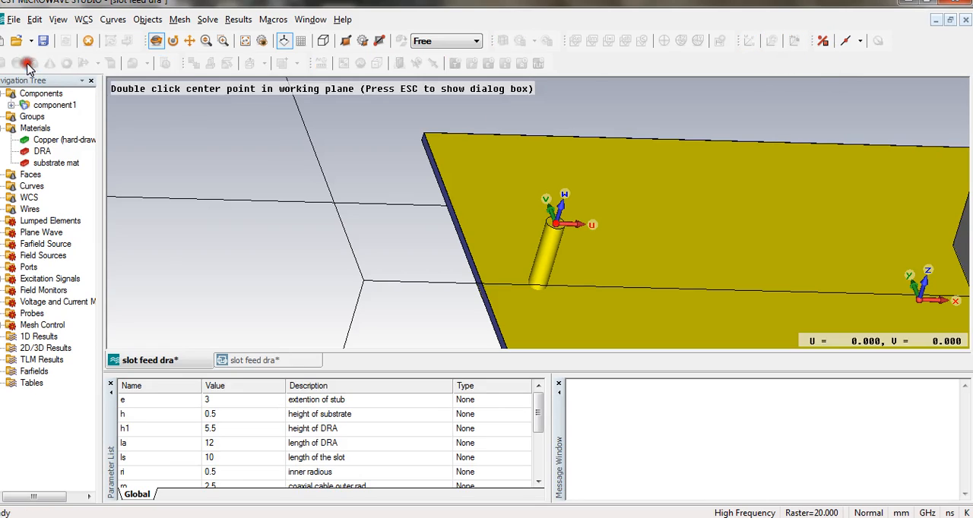
pyautogui.press('Escape')
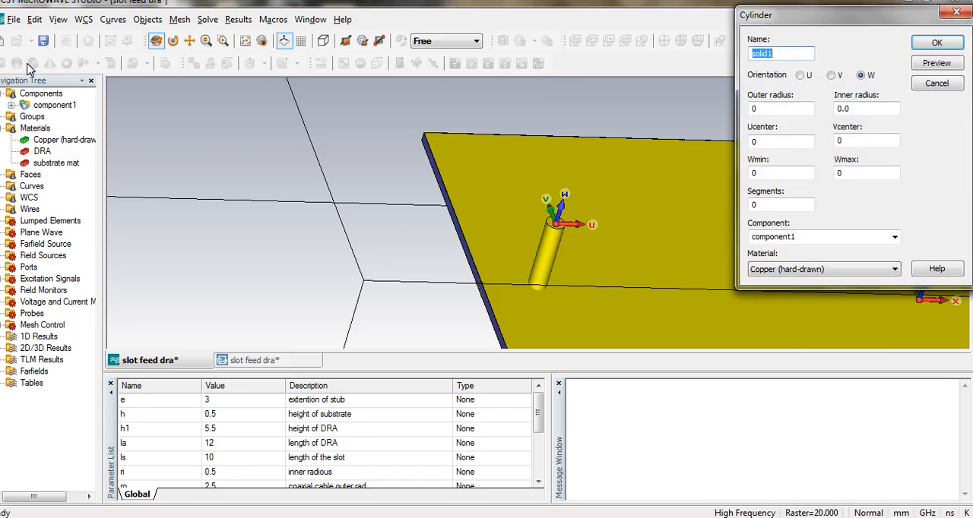
pyautogui.write('coa')
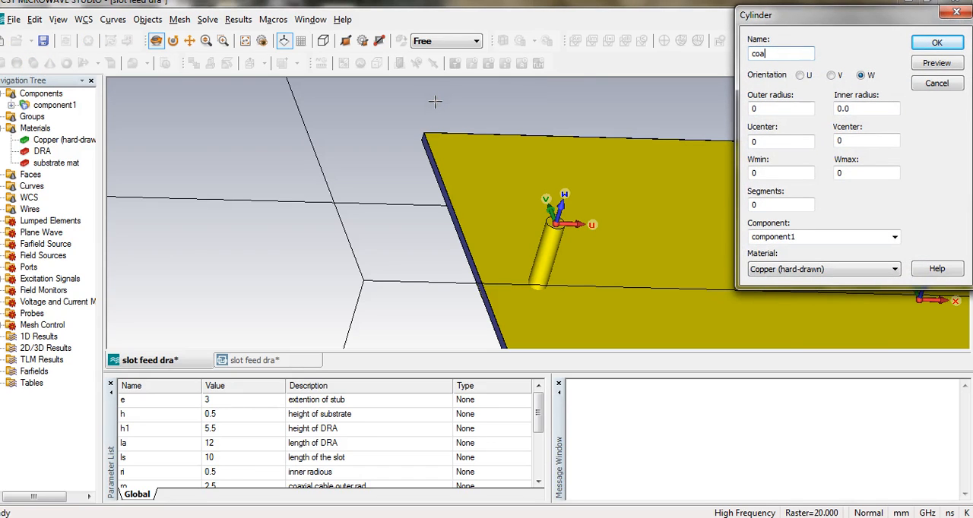
pyautogui.write('x sub')
pyautogui.press('Tab')
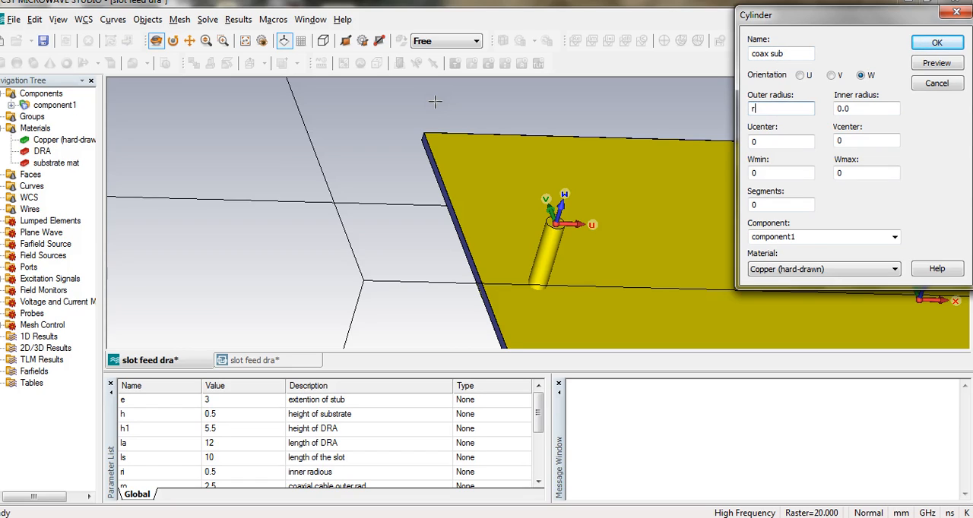
pyautogui.press('Tab')
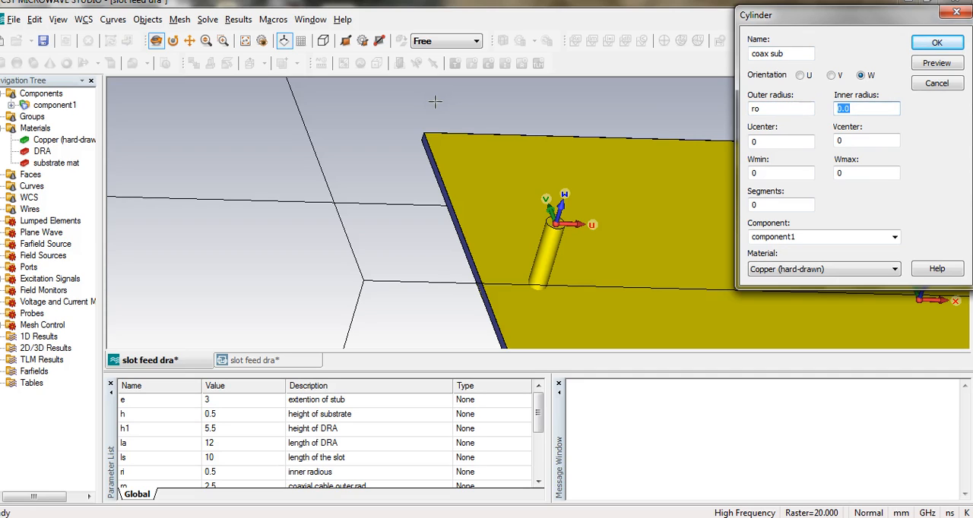
pyautogui.write('ri')
# Set the coax sub cylinder's Wmin to -8*h, keeping Wmax at 0, and preview it around the pin.
pyautogui.click(538, 484)
pyautogui.click(538, 483)
pyautogui.click(538, 483)
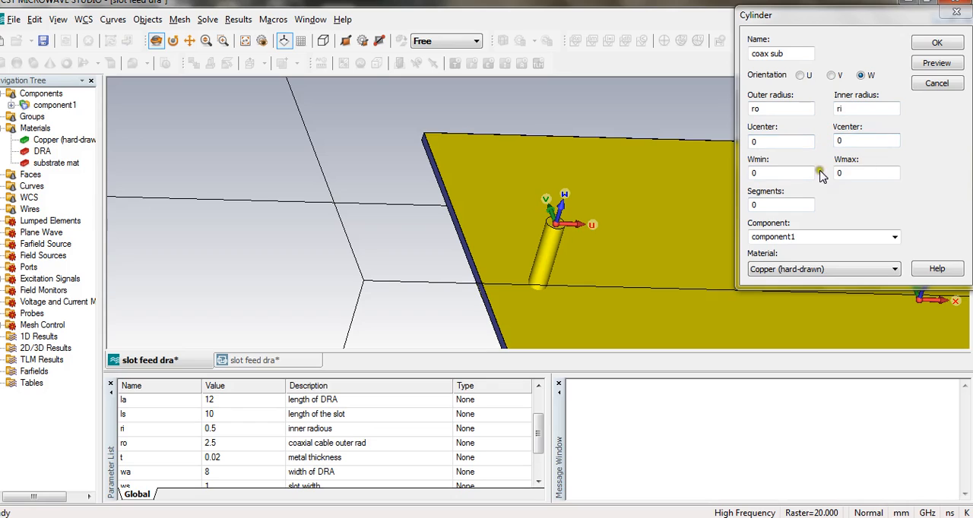
pyautogui.click(794, 174)
pyautogui.press('BackSpace')
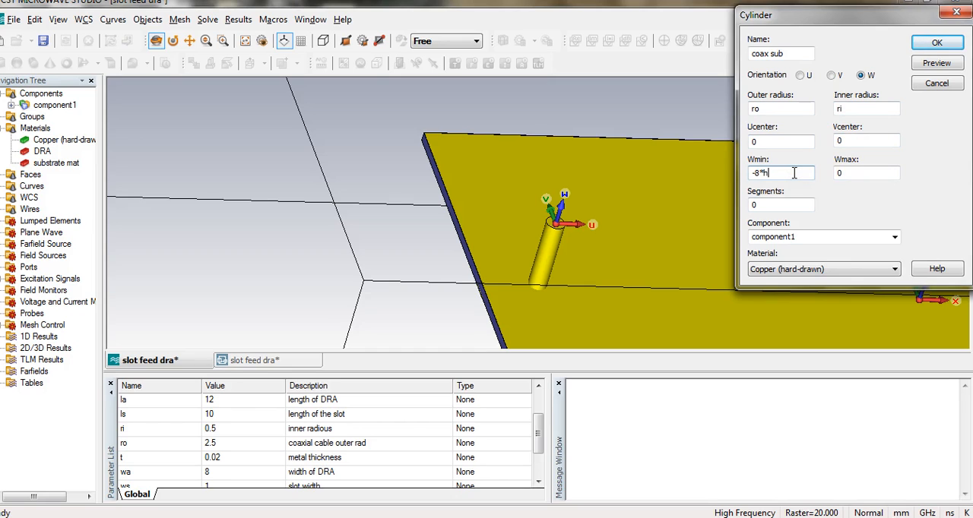
pyautogui.click(936, 64)
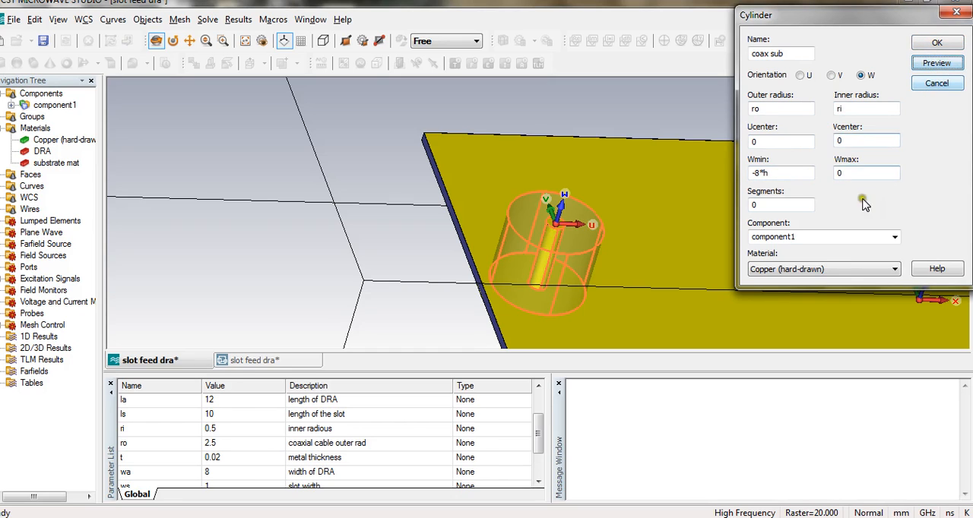
# Load Teflon (PTFE) (lossy) from the material library as the material of the coax sub cylinder.
pyautogui.click(832, 270)
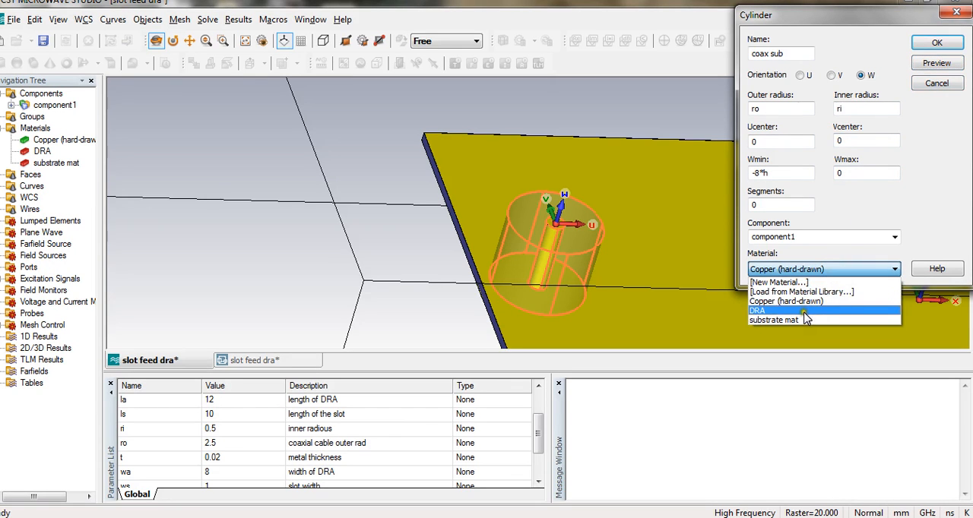
pyautogui.click(816, 293)
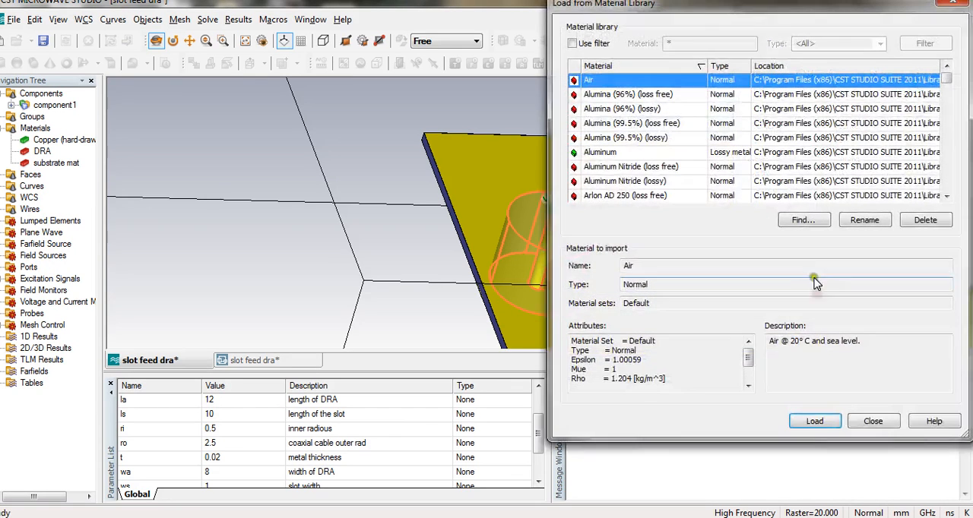
pyautogui.click(698, 169)
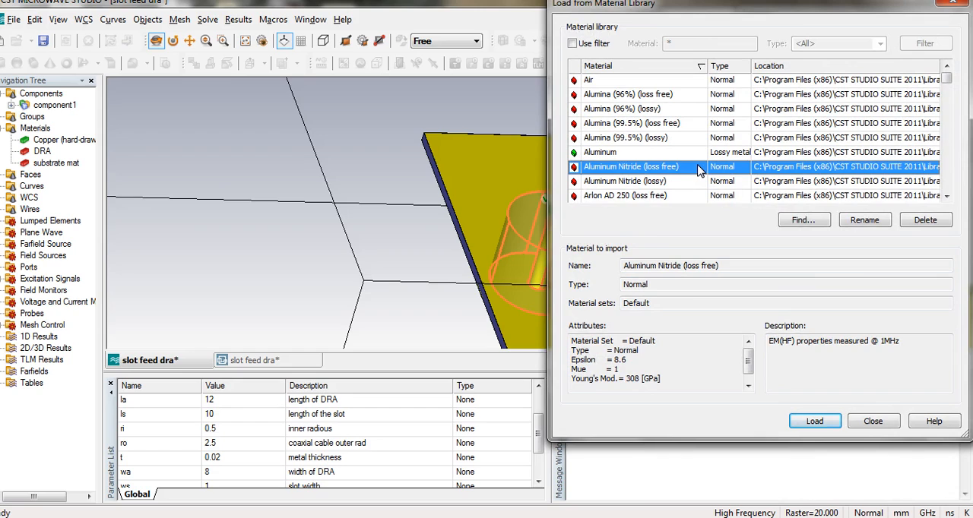
pyautogui.press('t')
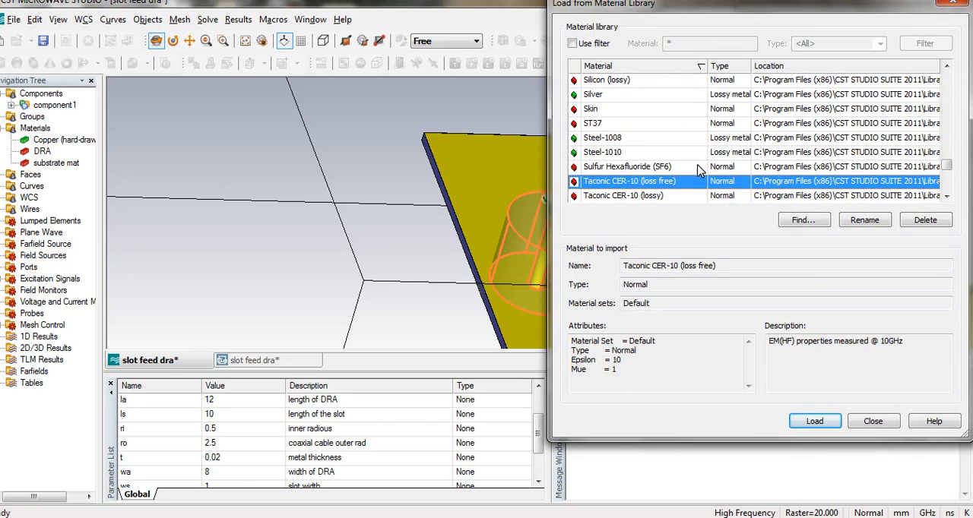
pyautogui.press('Down')
pyautogui.press('Down')
pyautogui.press('Down')
pyautogui.press('Down')
pyautogui.press('Down')
pyautogui.press('Down')
pyautogui.press('Down')
pyautogui.press('Down')
pyautogui.press('Down')
pyautogui.press('Down')
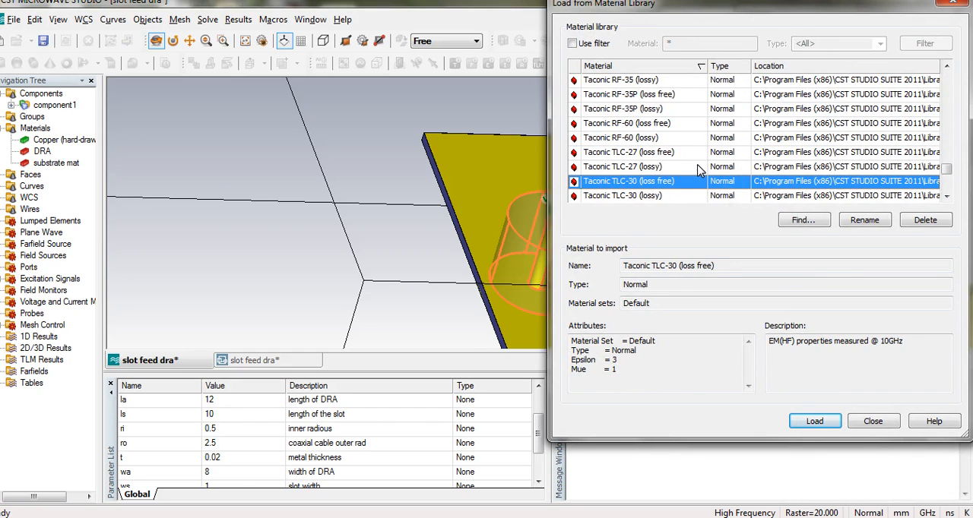
pyautogui.press('Down')
pyautogui.press('Down')
pyautogui.press('Down')
pyautogui.press('Down')
pyautogui.press('Down')
pyautogui.press('Down')
pyautogui.press('Down')
pyautogui.press('Down')
pyautogui.press('Down')
pyautogui.press('Down')
pyautogui.press('Down')
pyautogui.press('Down')
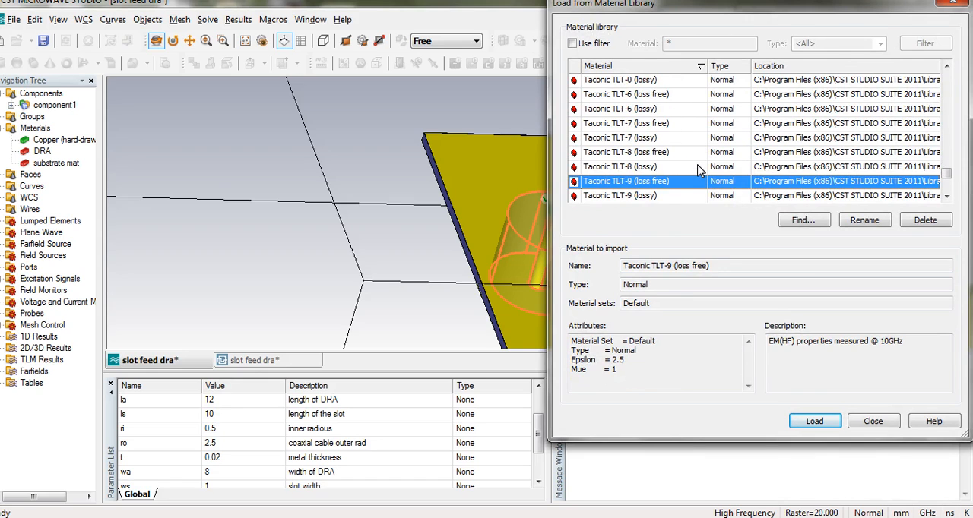
pyautogui.press('Down')
pyautogui.press('Down')
pyautogui.press('Down')
pyautogui.press('Down')
pyautogui.press('Down')
pyautogui.press('Down')
pyautogui.press('Down')
pyautogui.press('Down')
pyautogui.press('Down')
pyautogui.press('Down')
pyautogui.press('Down')
pyautogui.press('Down')
pyautogui.press('Down')
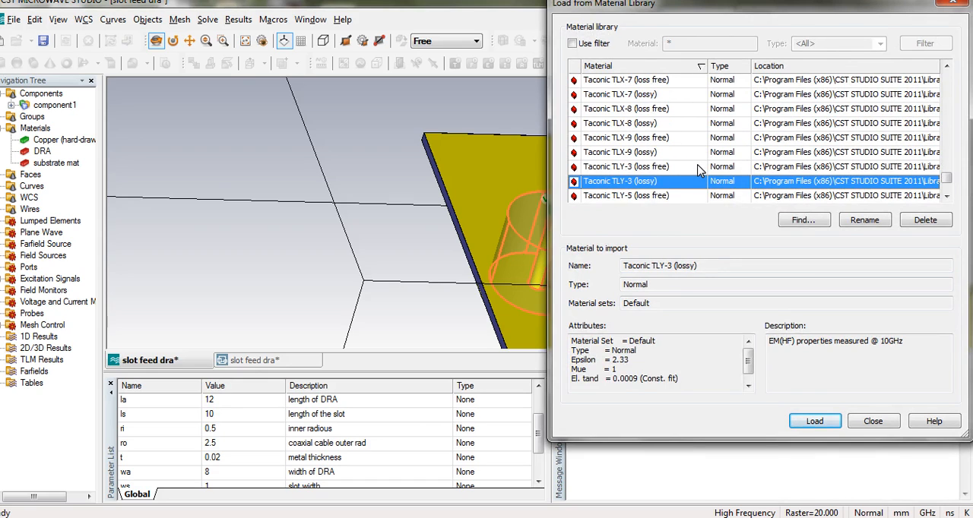
pyautogui.press('Down')
pyautogui.press('Down')
pyautogui.press('Down')
pyautogui.press('Down')
pyautogui.press('Down')
pyautogui.press('Down')
pyautogui.press('Down')
pyautogui.press('Down')
pyautogui.press('Down')
pyautogui.press('Down')
pyautogui.press('Down')
pyautogui.press('Up')
pyautogui.press('Up')
pyautogui.press('Up')
pyautogui.press('Up')
pyautogui.press('Up')
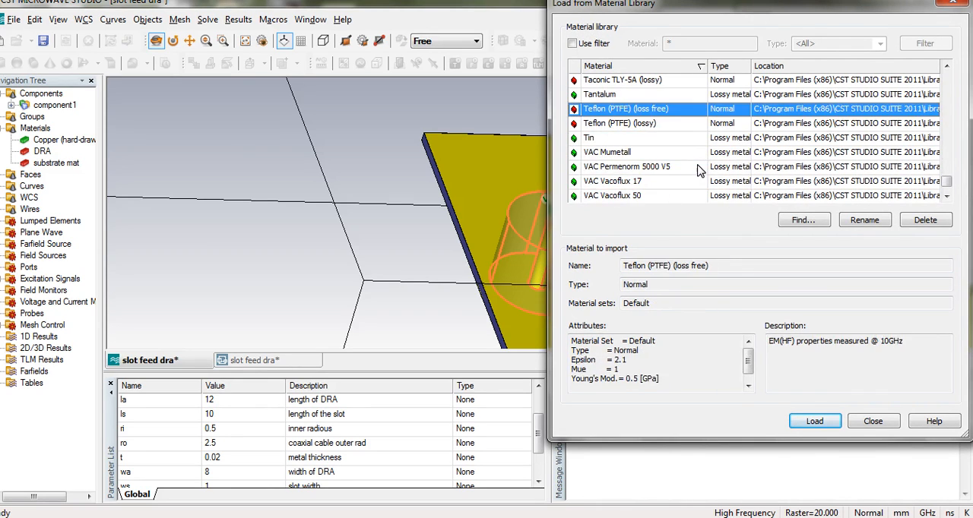
pyautogui.press('Down')
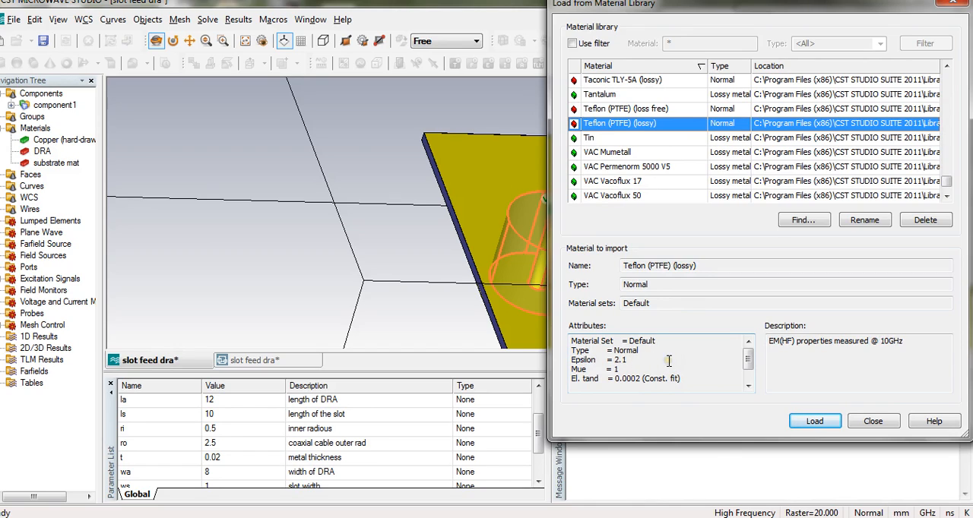
pyautogui.click(819, 424)
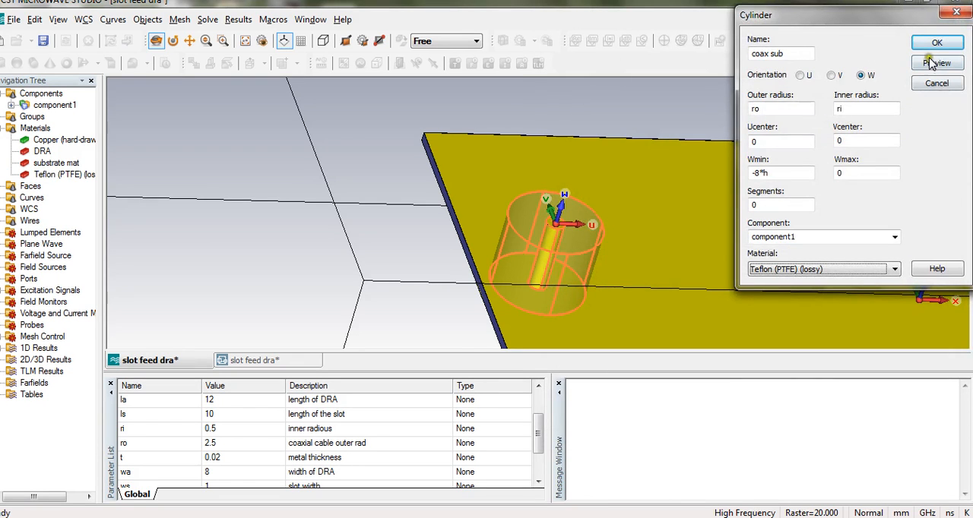
# Preview and create the coax sub cylinder, and switch off the local coordinate system.
pyautogui.click(930, 64)
pyautogui.click(933, 44)
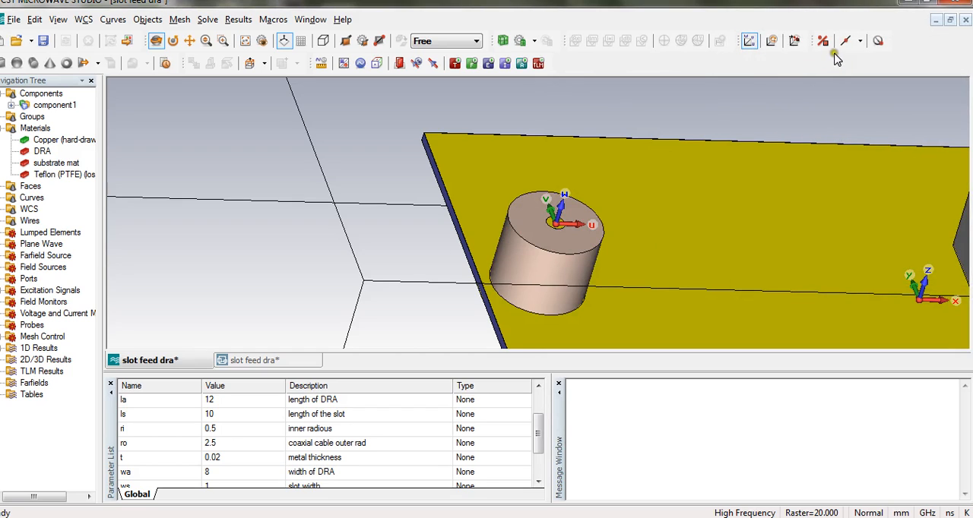
pyautogui.click(746, 44)
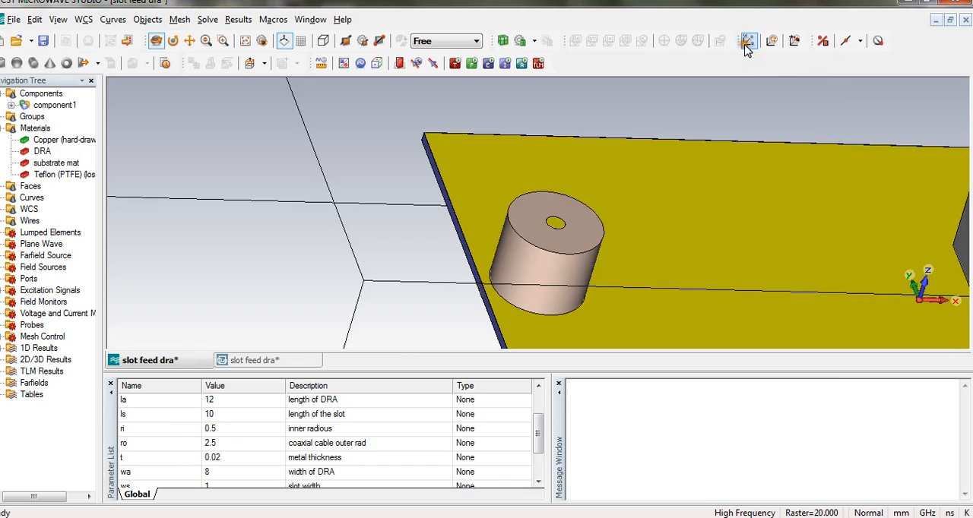
# Extrude the outer curved face of the coax sub cylinder by height t as a solid named coax cover.
pyautogui.click(822, 40)
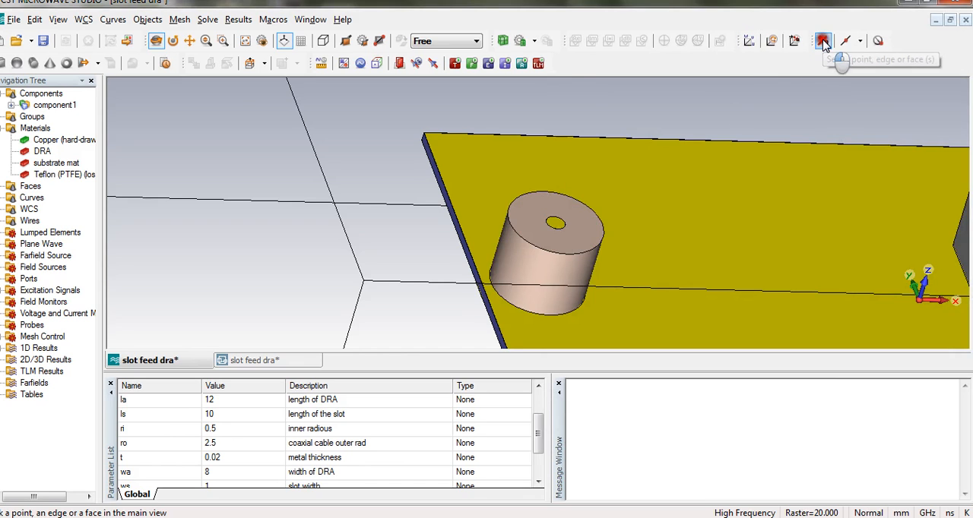
pyautogui.click(535, 282)
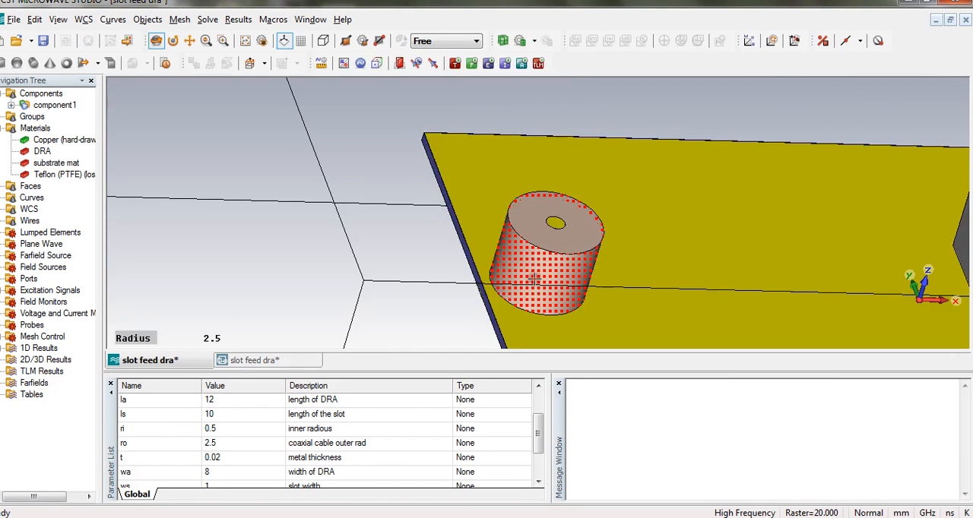
pyautogui.click(85, 63)
pyautogui.click(106, 81)
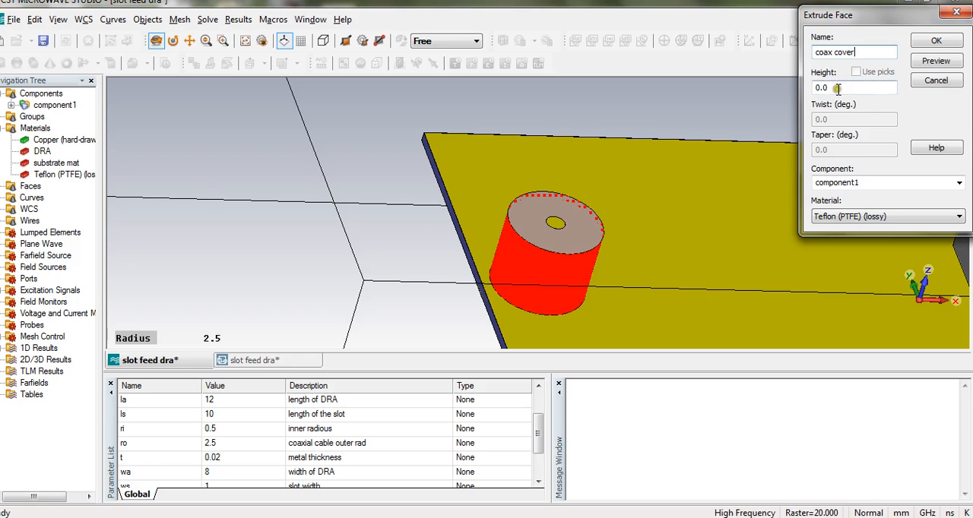
pyautogui.doubleClick(832, 87)
pyautogui.write('t')
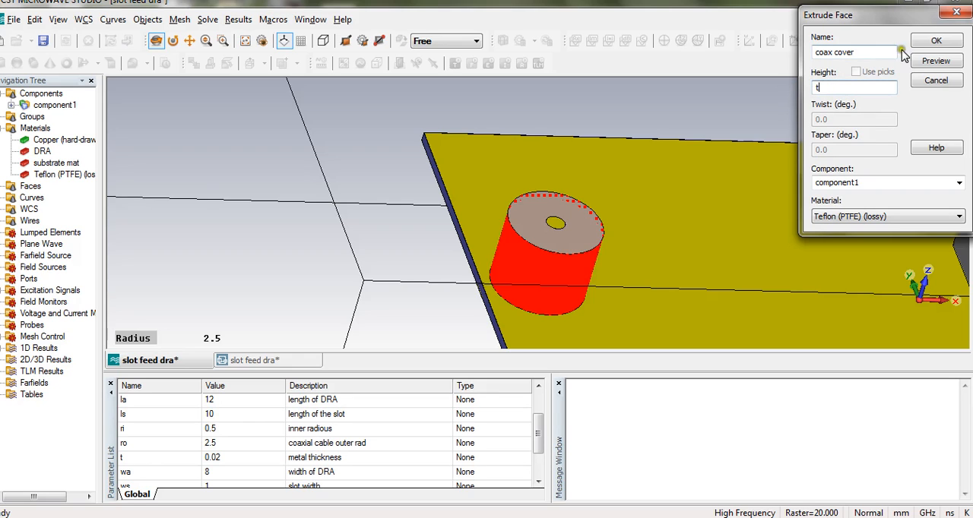
pyautogui.click(936, 60)
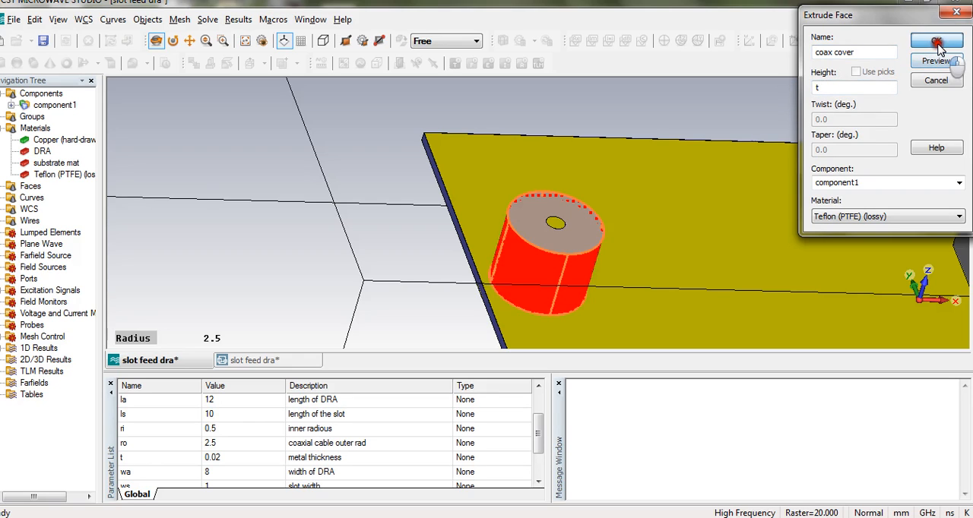
pyautogui.click(936, 40)
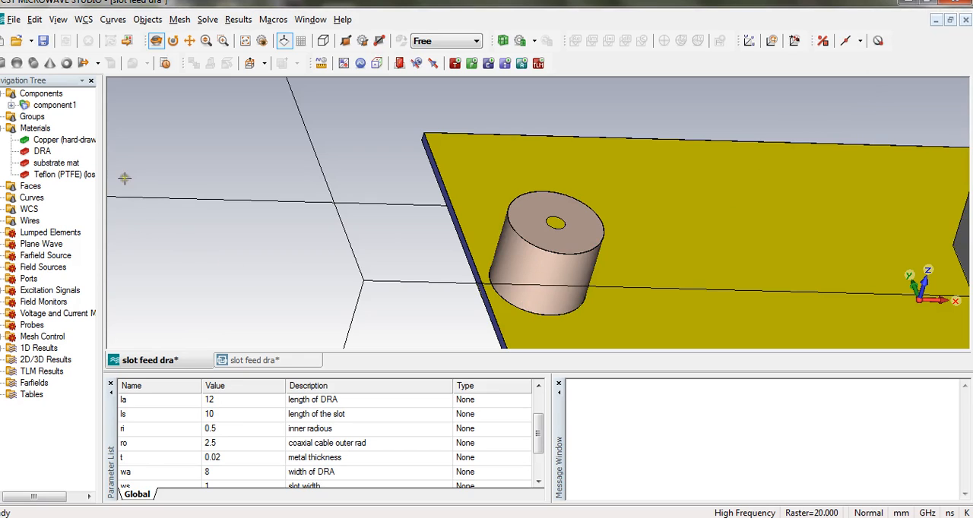
# Change the material of coax cover to Copper (hard-drawn) and clear the selection.
pyautogui.click(11, 105)
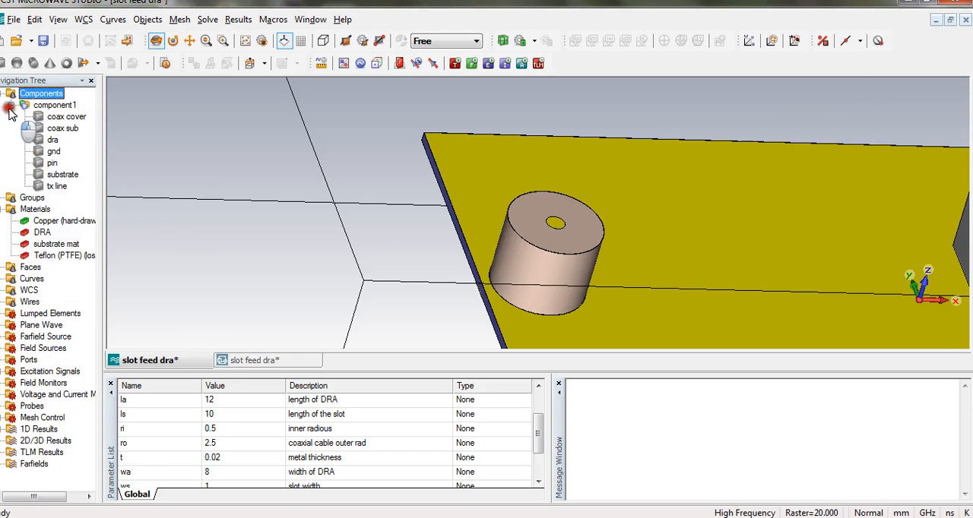
pyautogui.click(53, 118)
pyautogui.rightClick(53, 120)
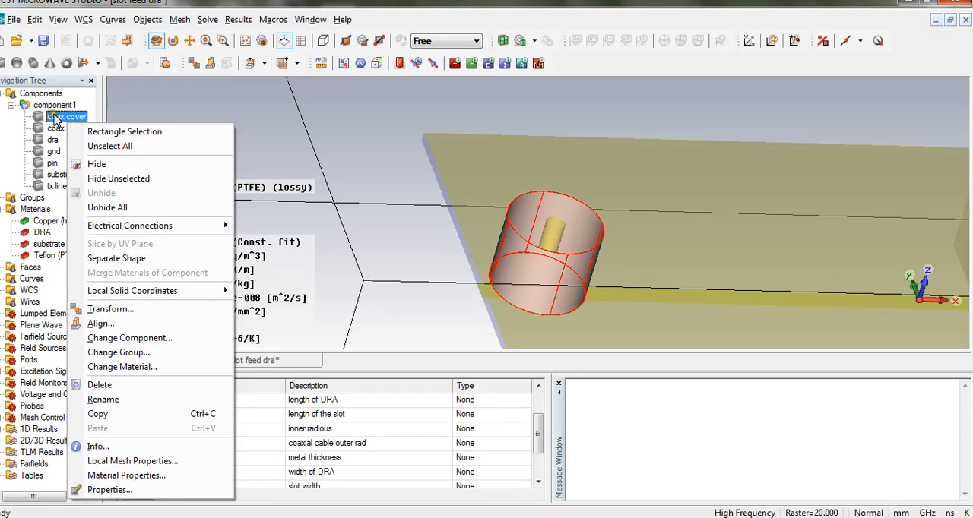
pyautogui.click(133, 368)
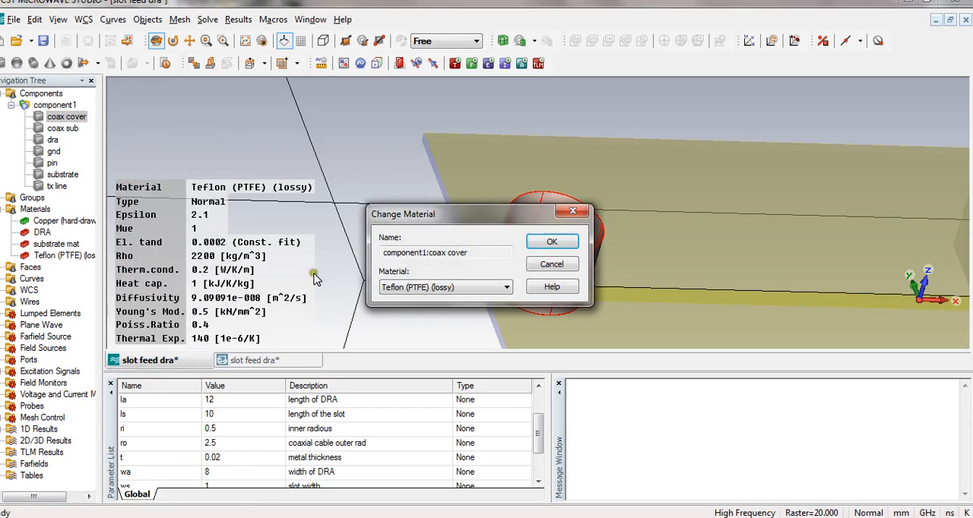
pyautogui.click(449, 290)
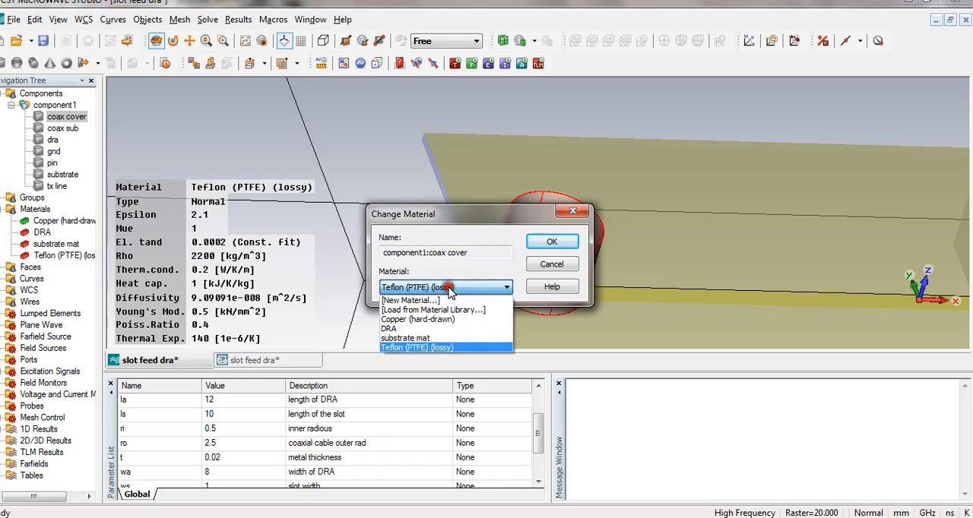
pyautogui.click(430, 321)
pyautogui.click(552, 242)
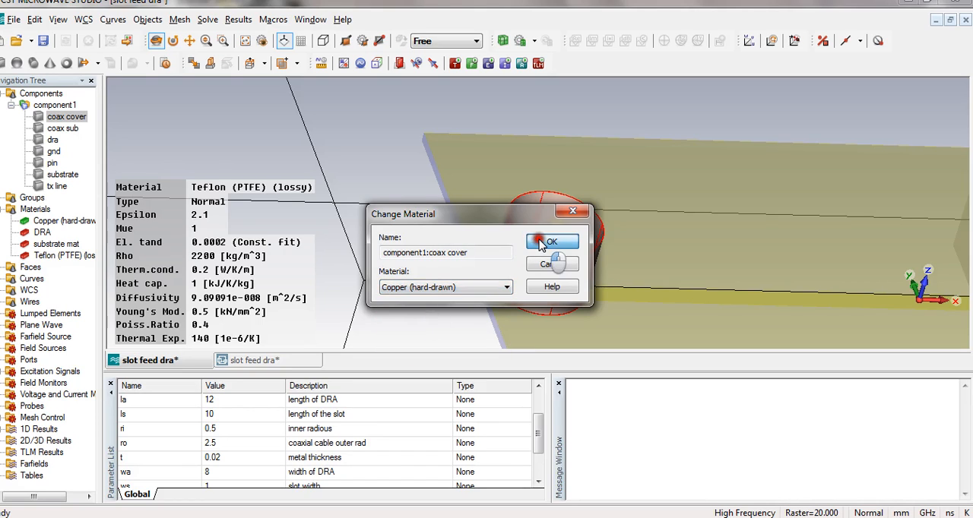
pyautogui.click(51, 95)
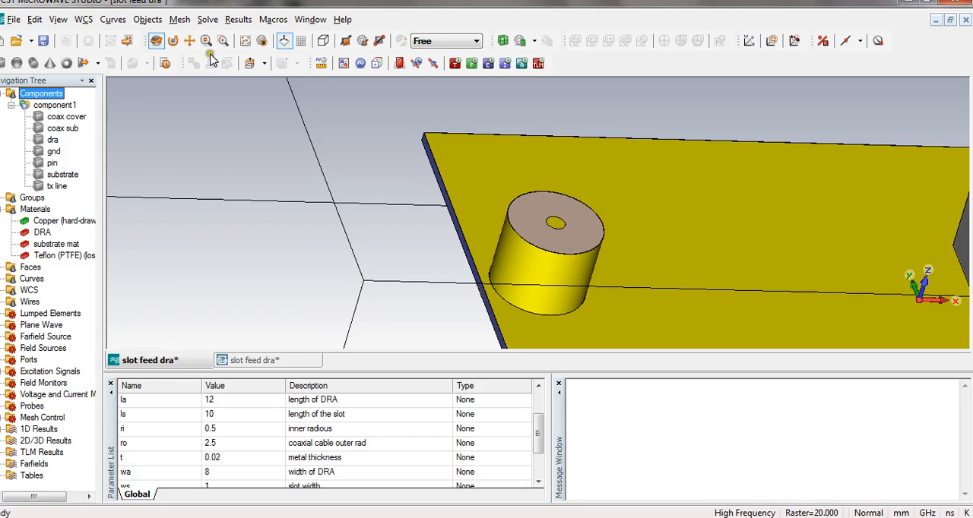
# Insert the pin into the substrate with the Boolean Insert operation.
pyautogui.moveTo(585, 221)
pyautogui.mouseDown()
pyautogui.moveTo(608, 304)
pyautogui.moveTo(618, 219)
pyautogui.moveTo(600, 204)
pyautogui.moveTo(604, 242)
pyautogui.moveTo(587, 226)
pyautogui.mouseUp()
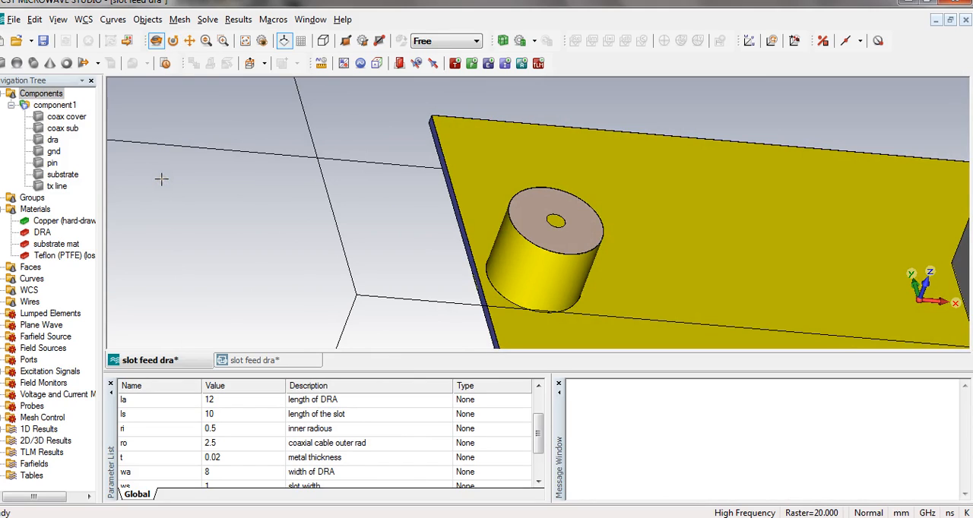
pyautogui.click(72, 129)
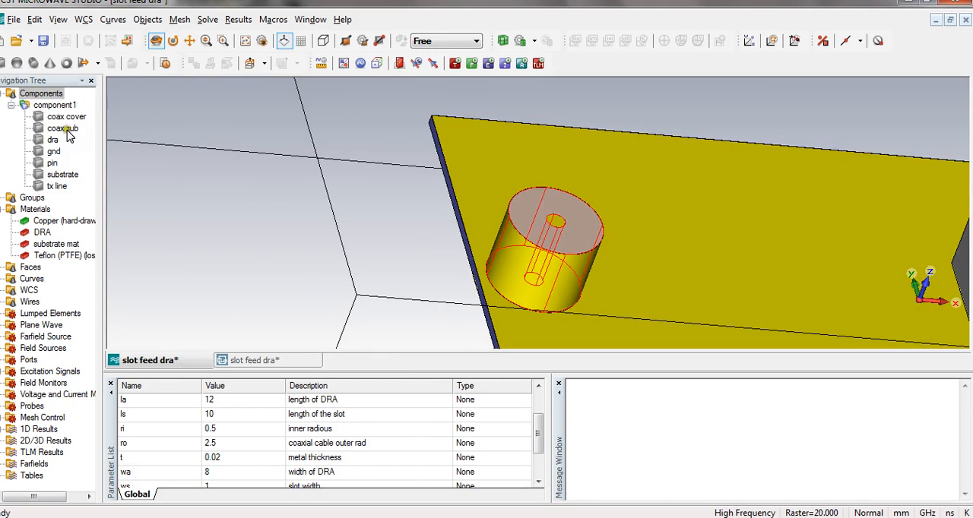
pyautogui.click(62, 175)
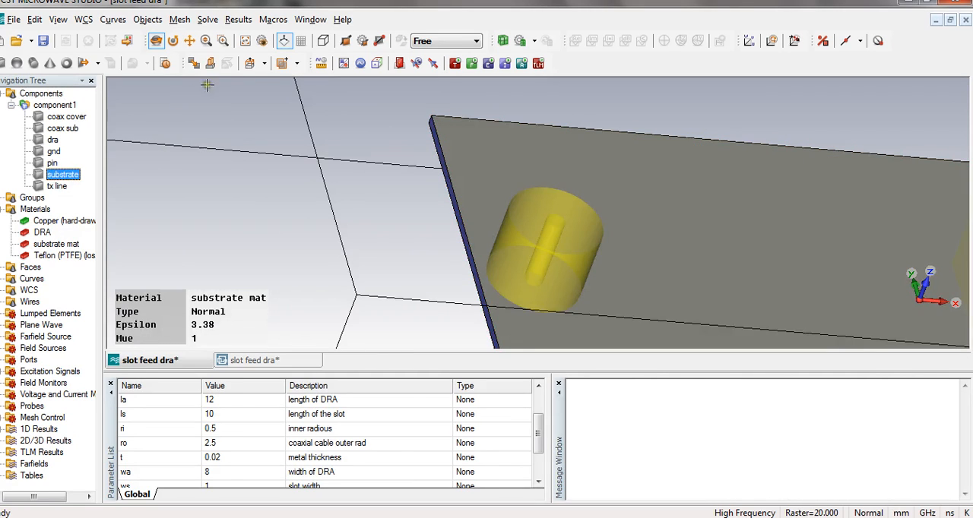
pyautogui.click(282, 63)
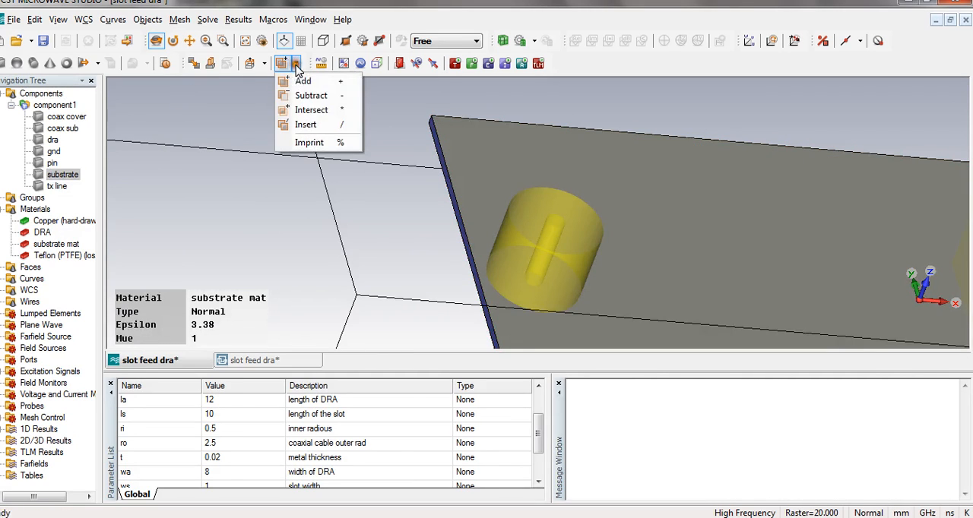
pyautogui.click(306, 125)
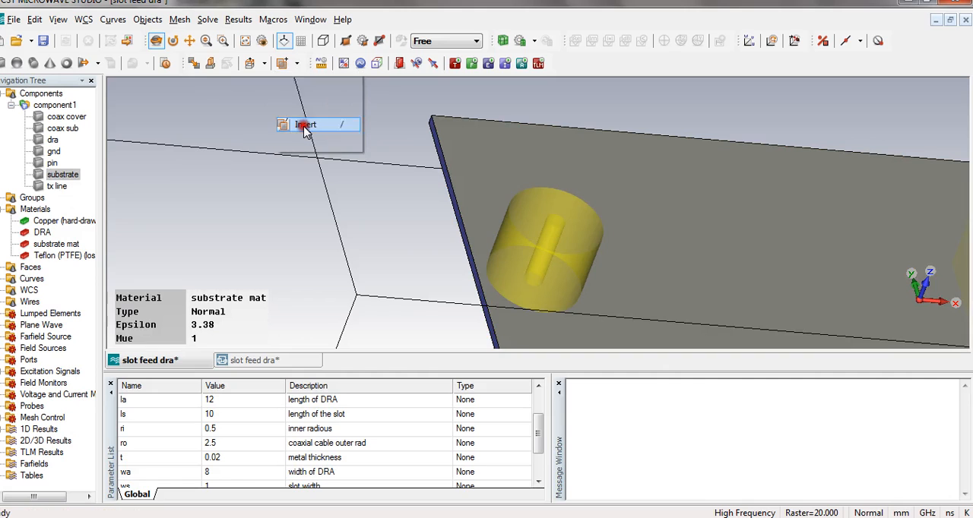
pyautogui.click(51, 164)
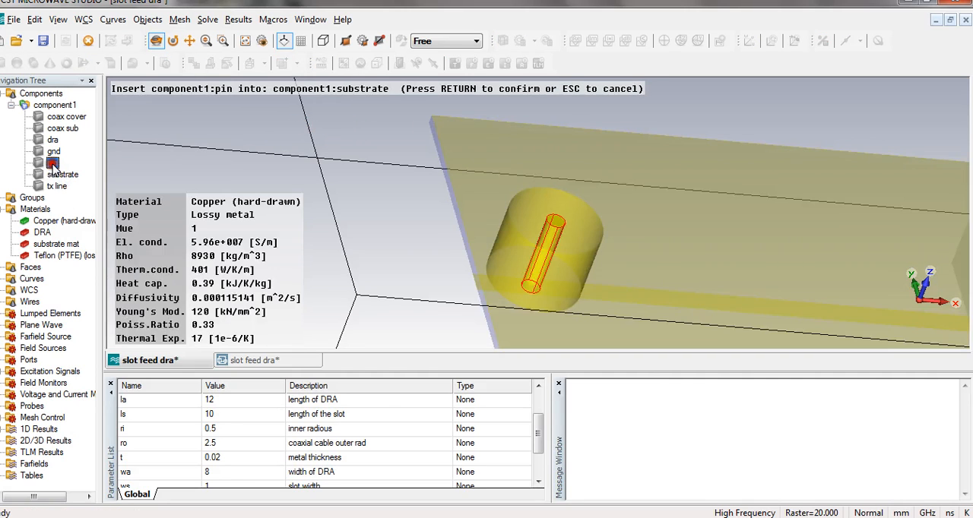
pyautogui.press('Return')
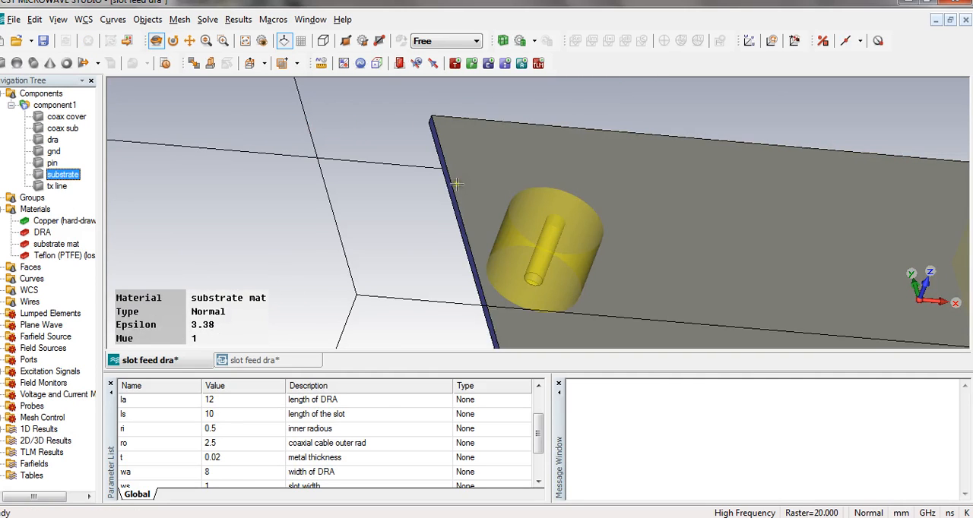
# Insert the pin into the ground plane gnd with the Boolean Insert operation.
pyautogui.moveTo(560, 228)
pyautogui.mouseDown()
pyautogui.moveTo(576, 245)
pyautogui.moveTo(456, 321)
pyautogui.moveTo(504, 352)
pyautogui.moveTo(560, 277)
pyautogui.mouseUp()
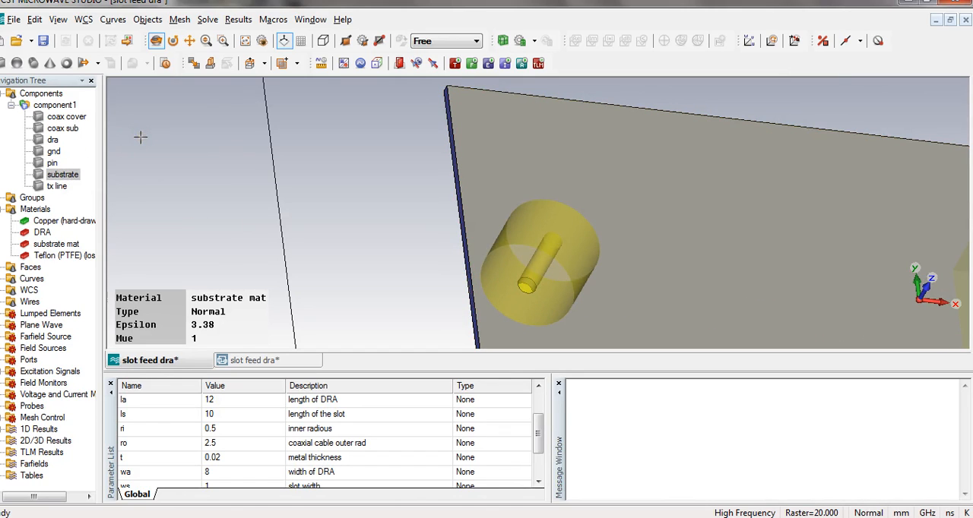
pyautogui.click(54, 152)
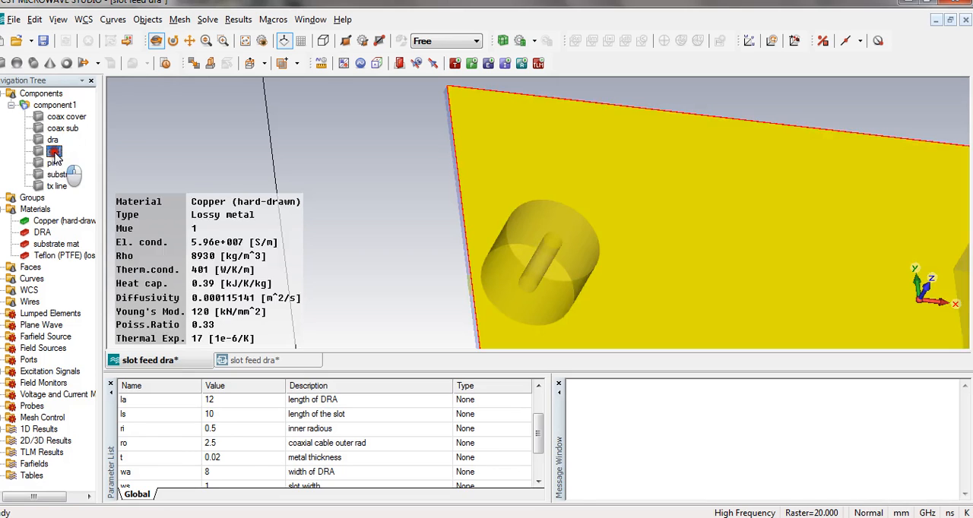
pyautogui.click(297, 66)
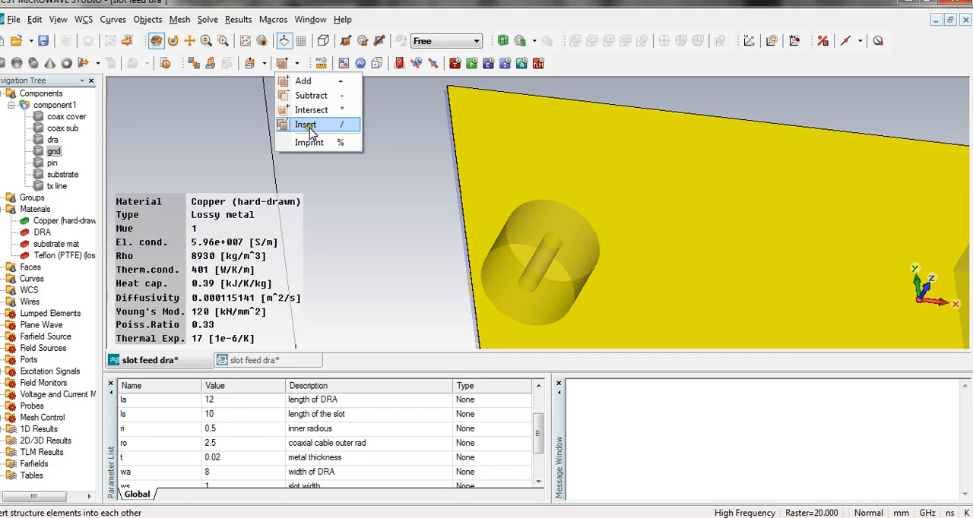
pyautogui.click(307, 125)
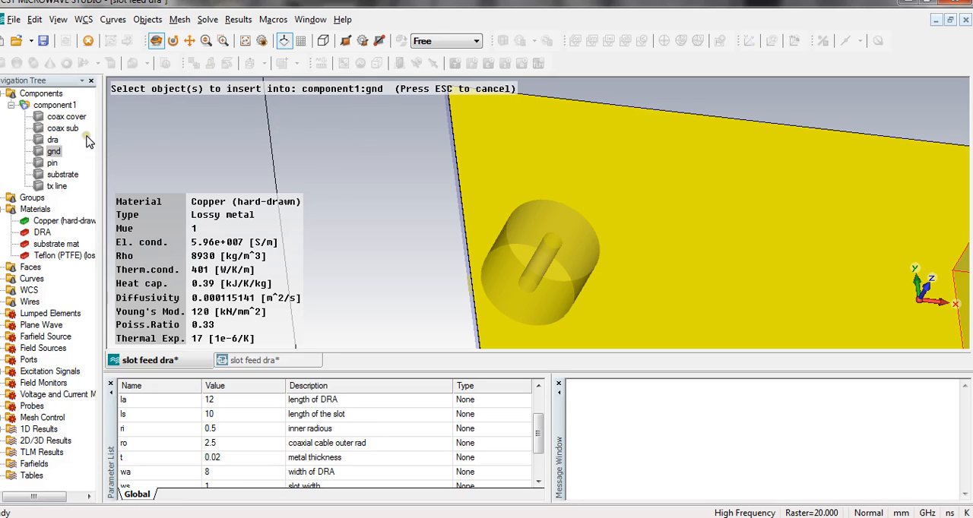
pyautogui.click(51, 163)
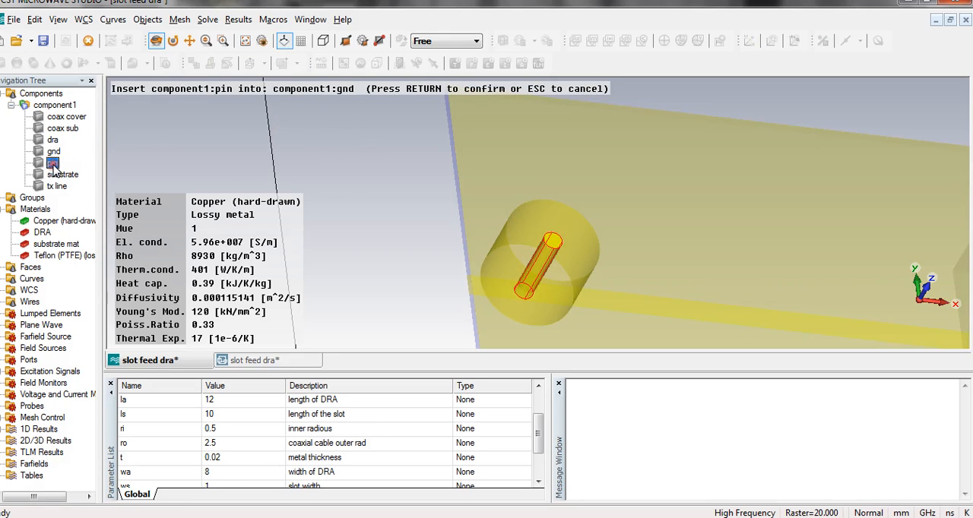
pyautogui.press('Return')
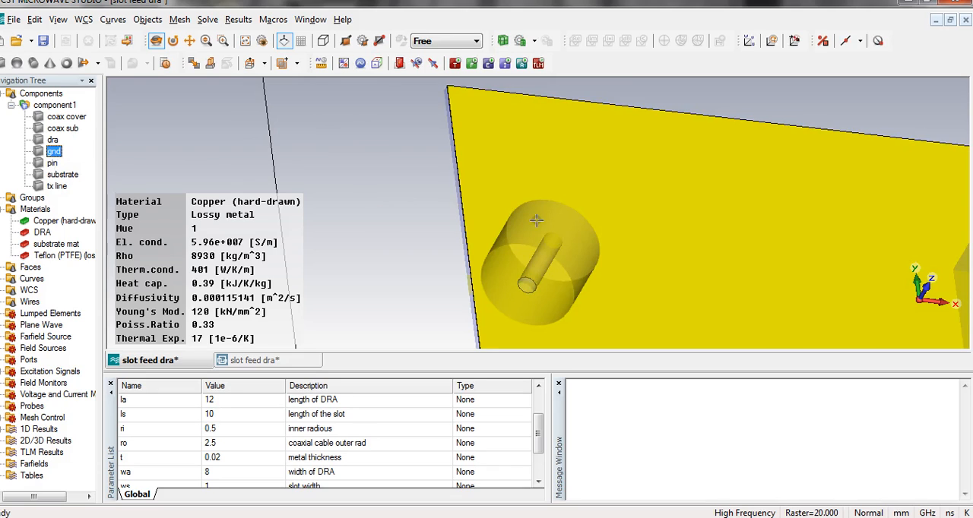
# Insert the coax sub cylinder into gnd with the Boolean Insert operation.
pyautogui.moveTo(537, 220); pyautogui.dragTo(466, 332)
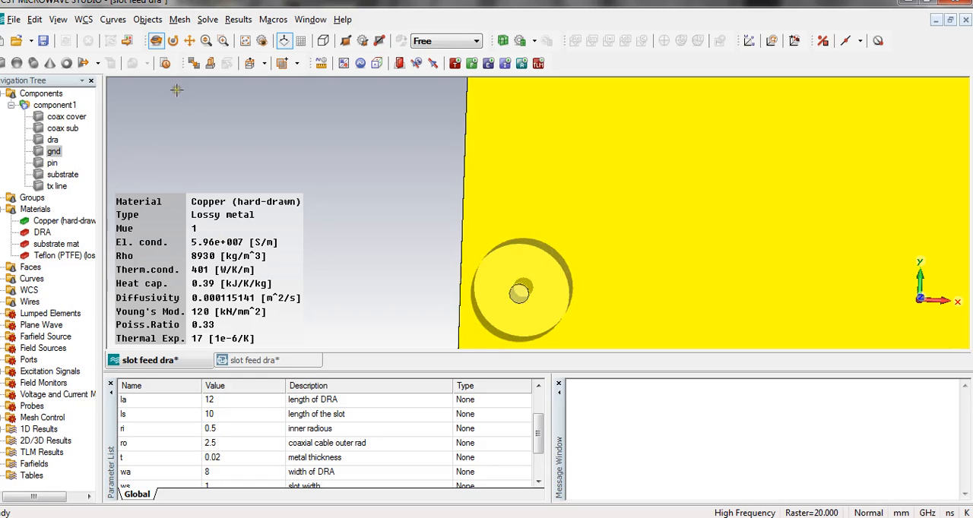
pyautogui.click(298, 64)
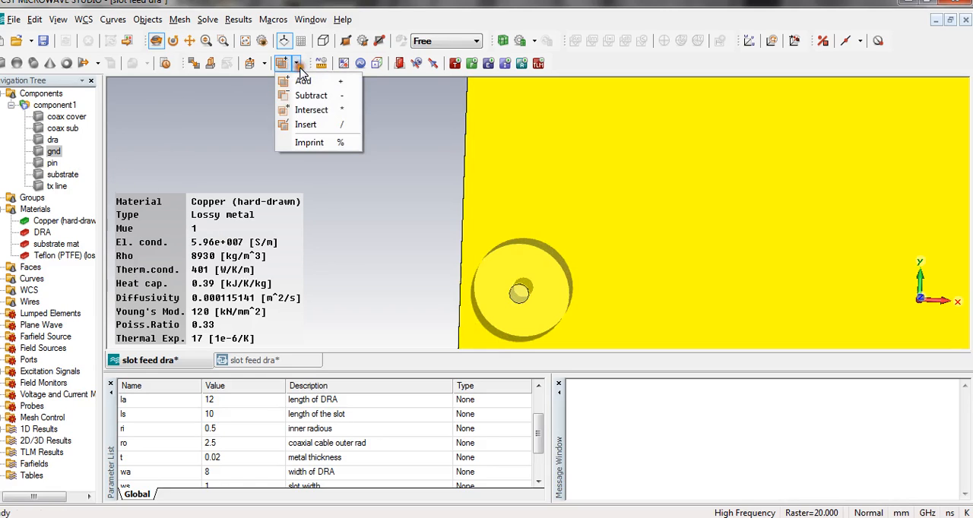
pyautogui.click(307, 128)
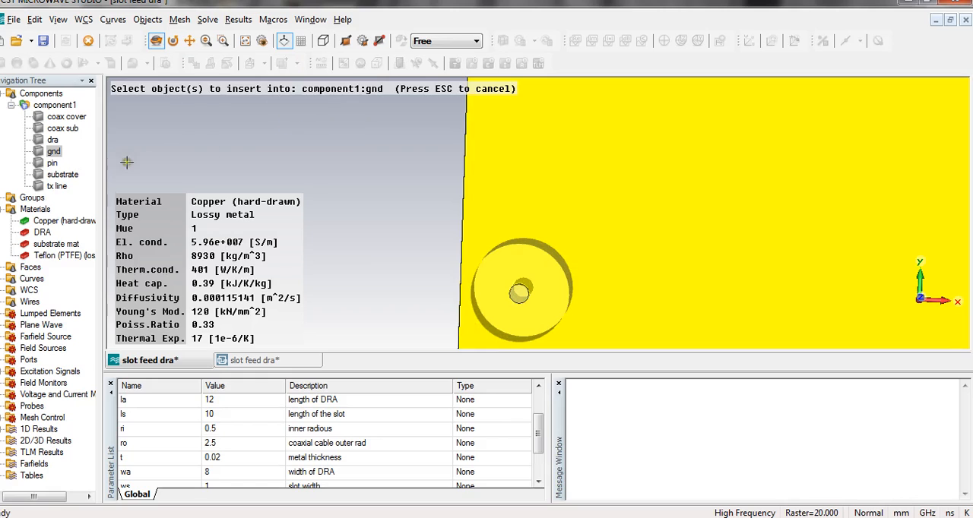
pyautogui.click(62, 129)
pyautogui.press('Return')
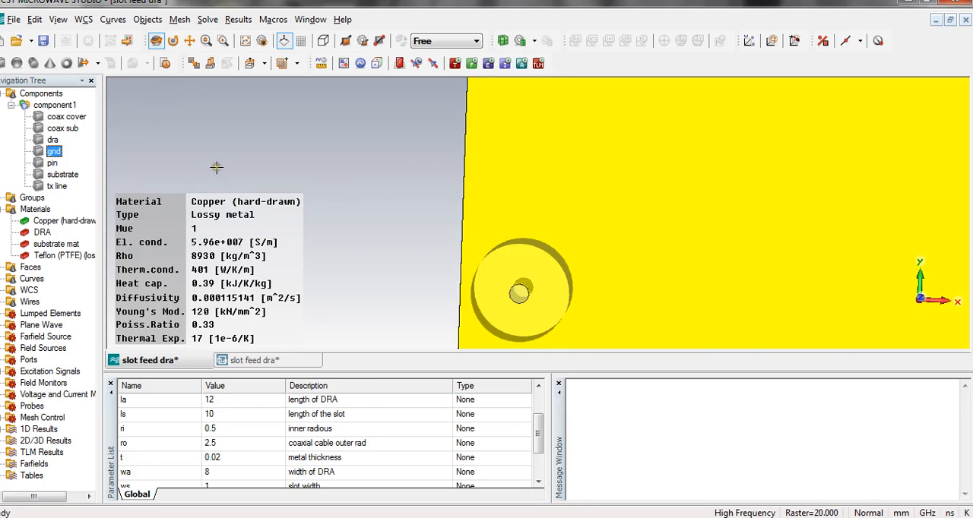
# Check the last recorded operation and inspect where the coax sub cylinder meets the gnd plane around the pin.
pyautogui.moveTo(516, 230); pyautogui.dragTo(610, 215)
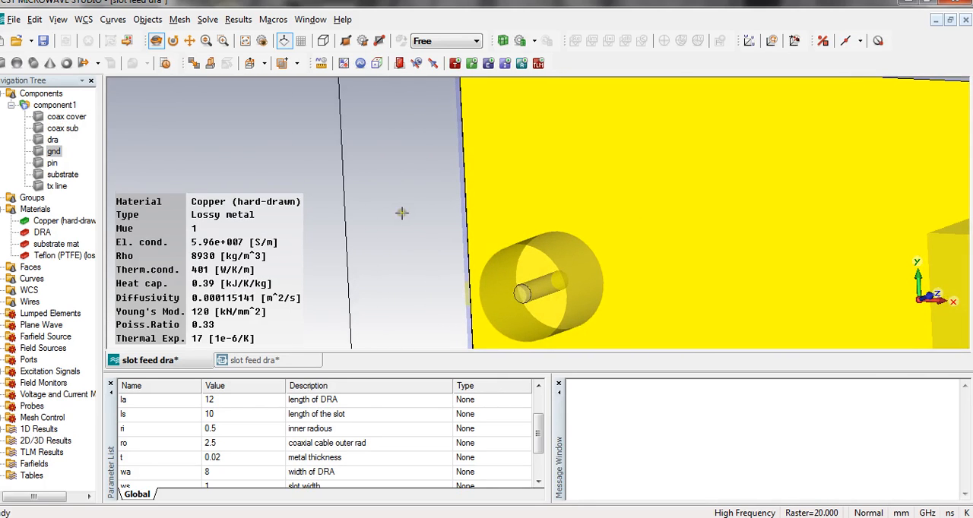
pyautogui.click(35, 20)
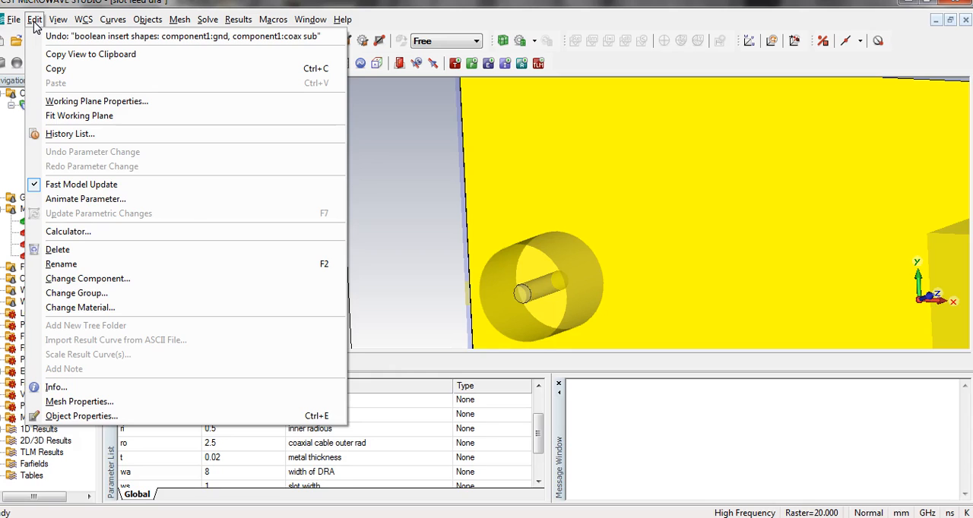
pyautogui.click(373, 188)
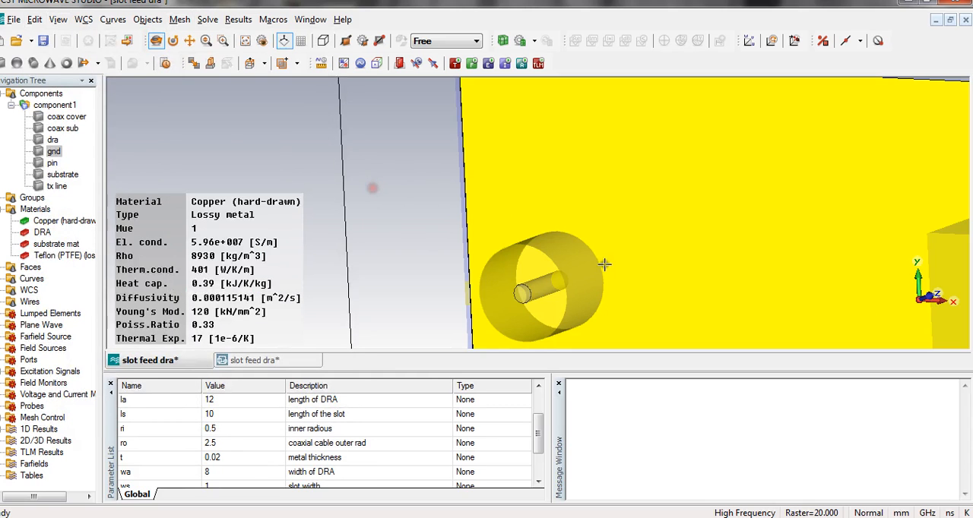
pyautogui.moveTo(604, 263); pyautogui.dragTo(553, 297)
pyautogui.click(47, 152)
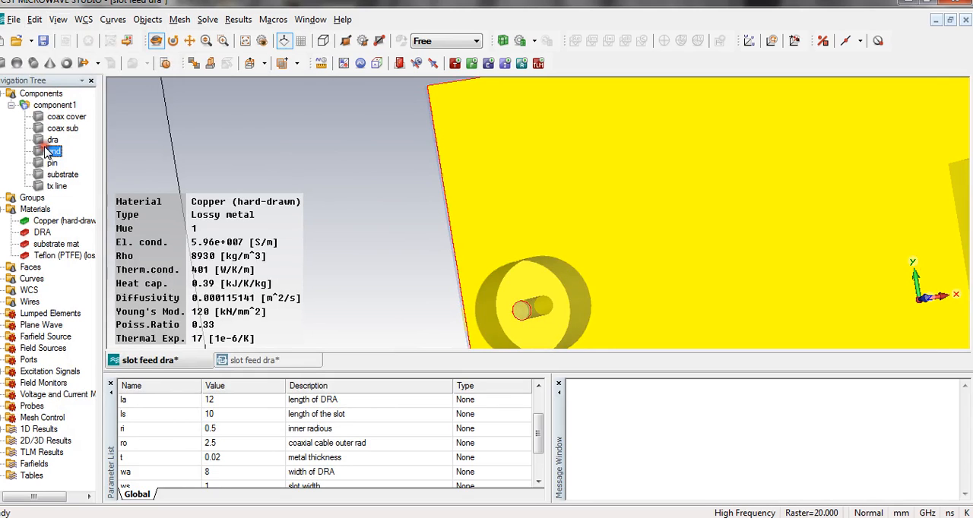
pyautogui.click(63, 127)
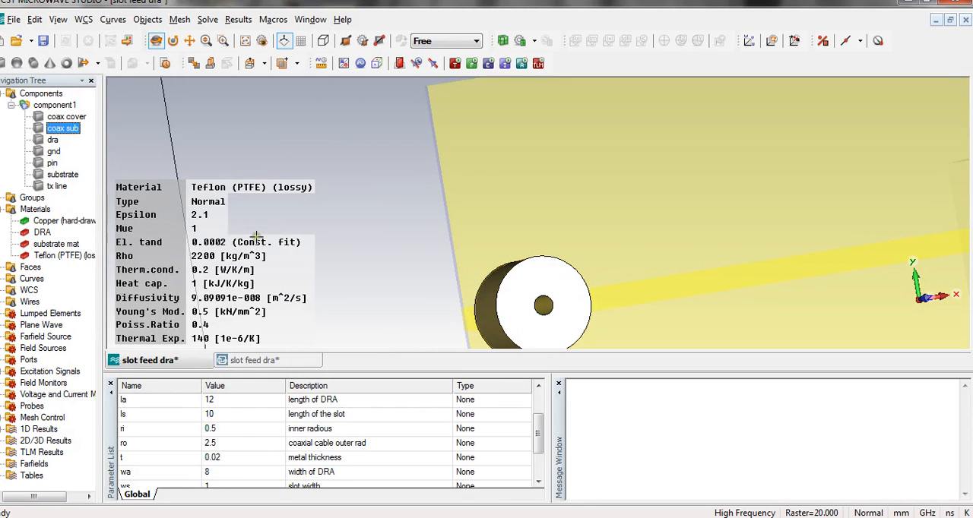
pyautogui.moveTo(430, 267)
pyautogui.mouseDown()
pyautogui.moveTo(362, 251)
pyautogui.moveTo(357, 289)
pyautogui.moveTo(457, 296)
pyautogui.moveTo(427, 226)
pyautogui.moveTo(386, 238)
pyautogui.moveTo(379, 278)
pyautogui.moveTo(366, 272)
pyautogui.mouseUp()
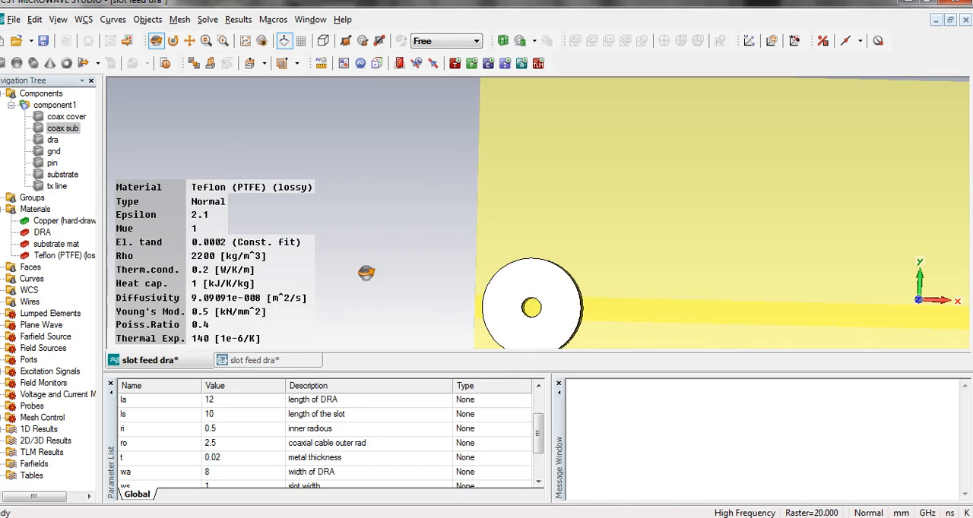
# Repeat the Boolean Insert of coax sub into gnd and inspect the ground plane around the feed.
pyautogui.click(54, 152)
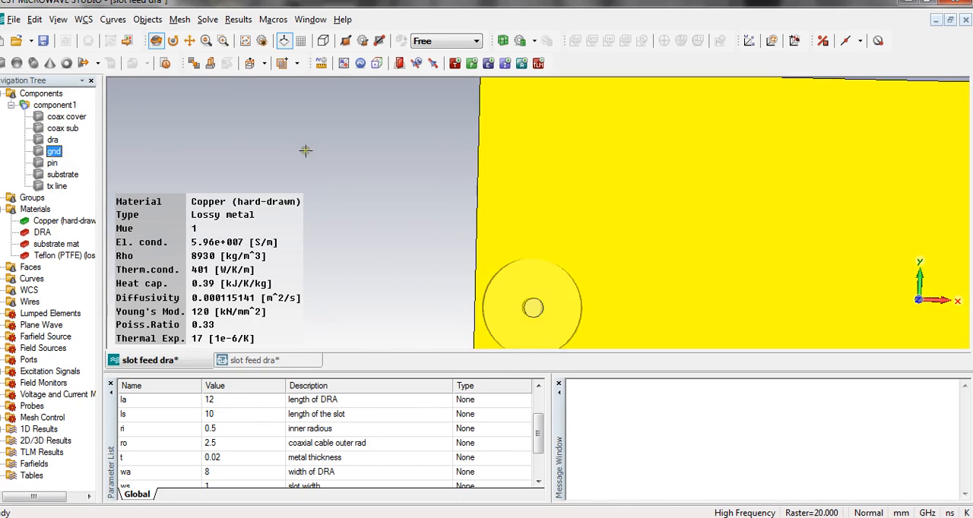
pyautogui.click(282, 64)
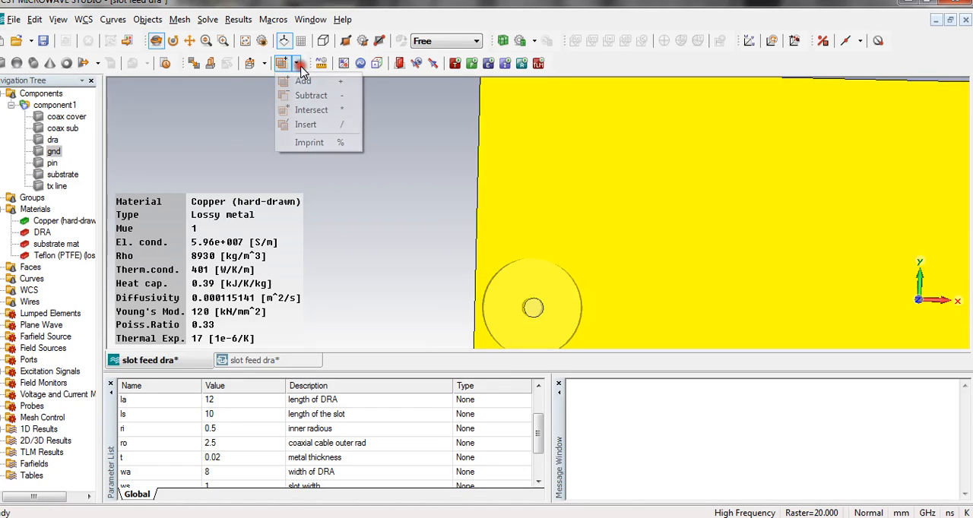
pyautogui.click(308, 124)
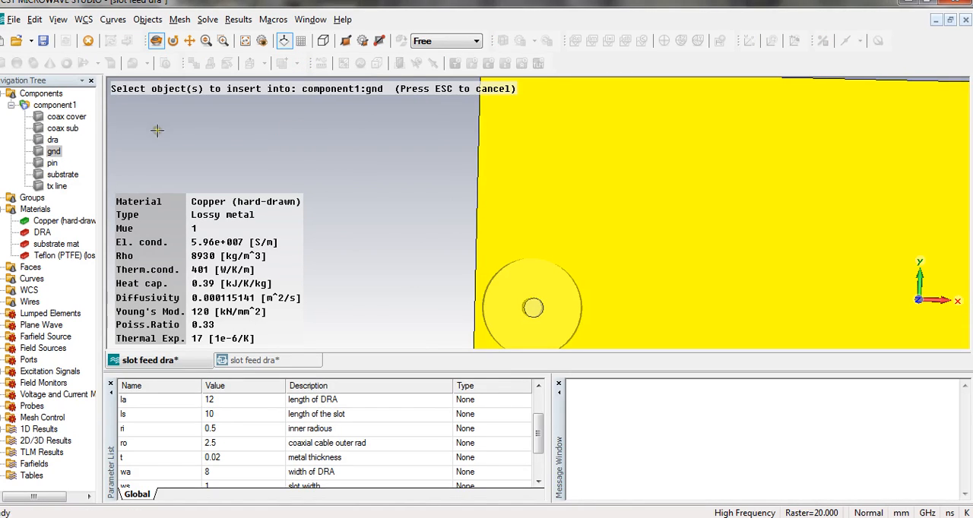
pyautogui.click(70, 128)
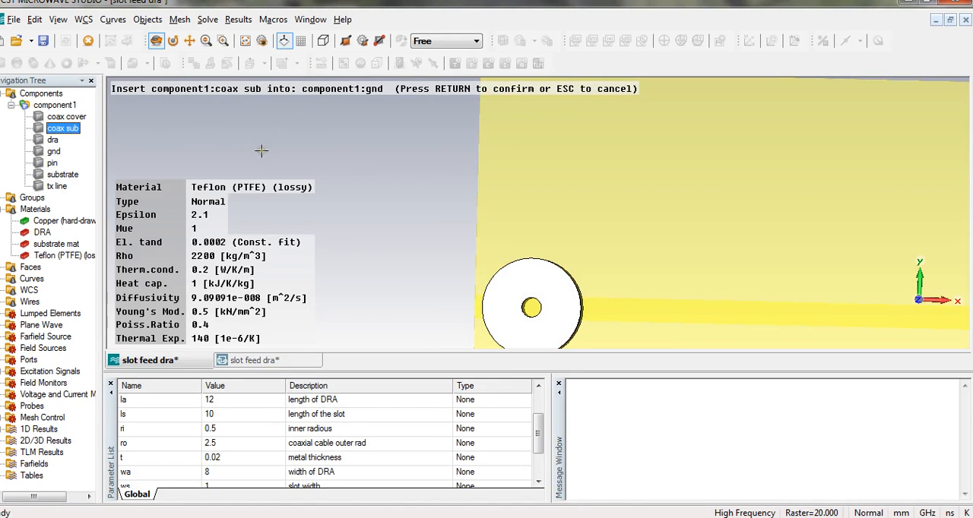
pyautogui.press('Return')
pyautogui.moveTo(477, 212); pyautogui.dragTo(313, 239)
pyautogui.scroll(-5, 443, 210)
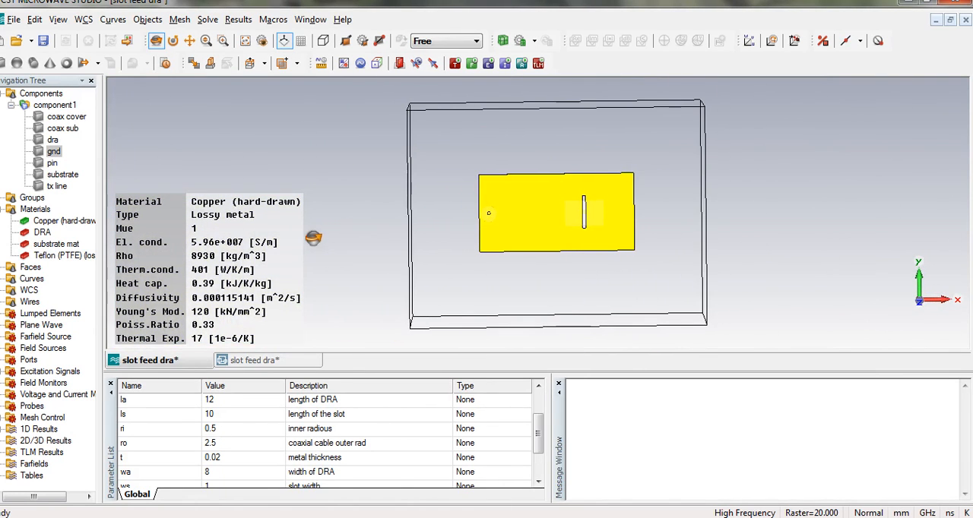
pyautogui.moveTo(449, 213); pyautogui.dragTo(408, 230)
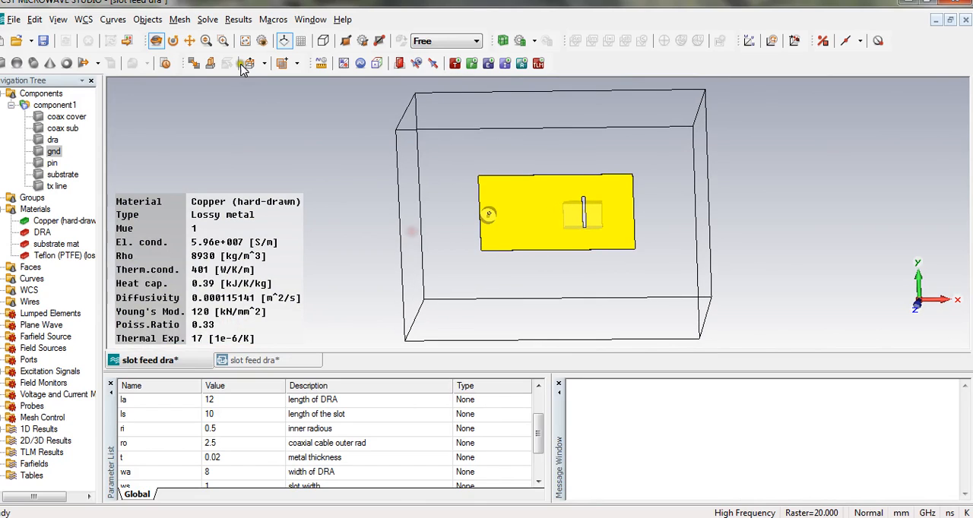
pyautogui.click(223, 40)
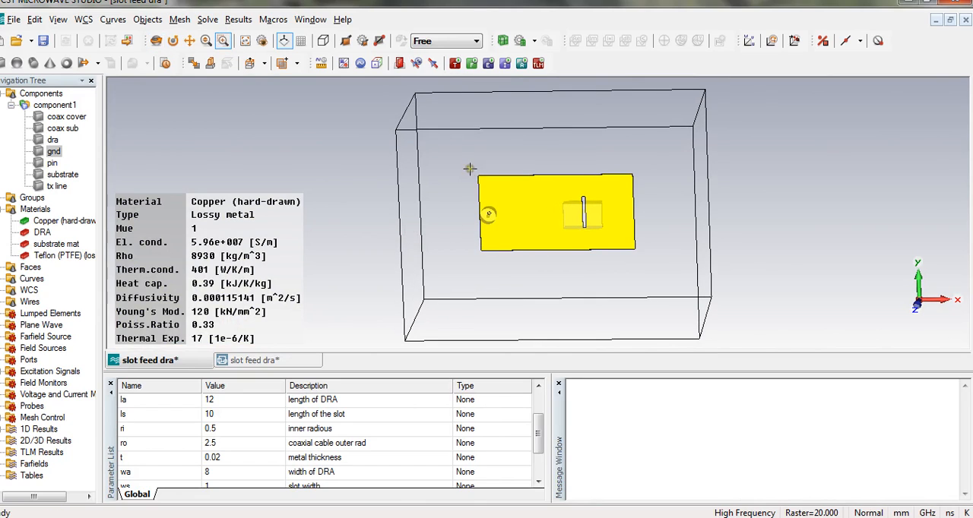
pyautogui.moveTo(469, 169); pyautogui.dragTo(522, 272)
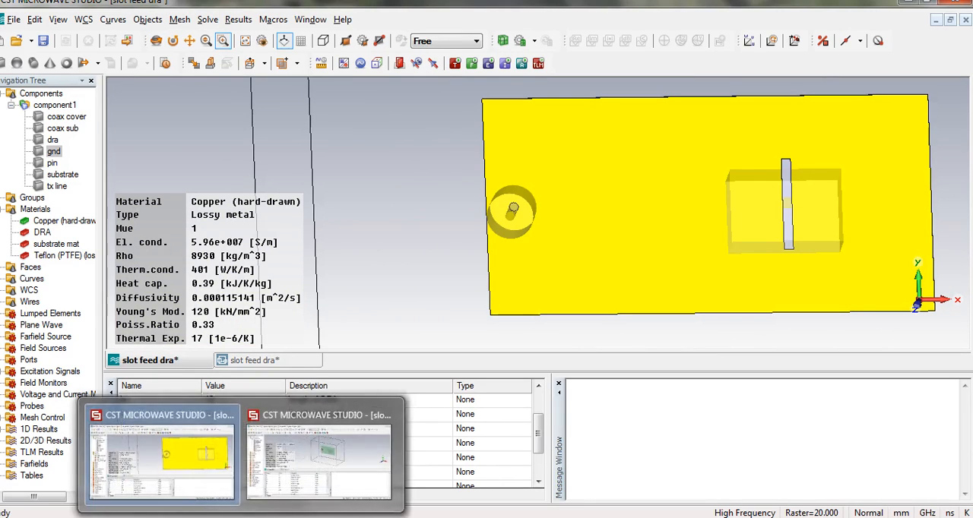
pyautogui.click(270, 447)
pyautogui.click(326, 478)
pyautogui.click(291, 477)
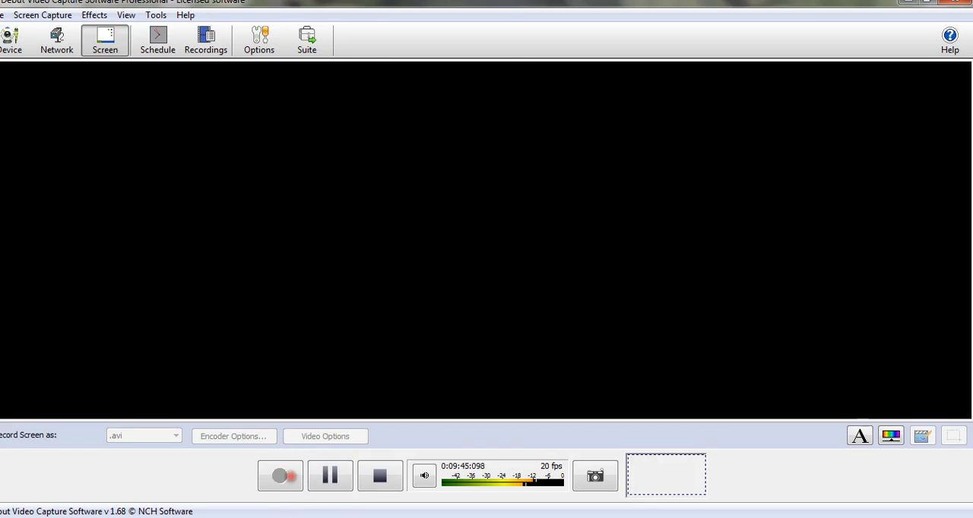
pyautogui.click(190, 456)
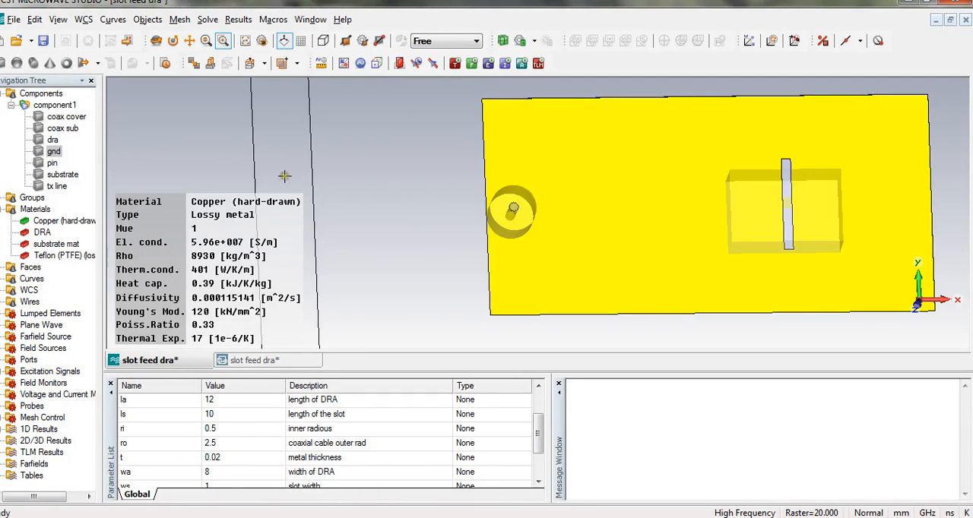
# Edit the cylinder definition of coax sub, setting Wmin to -8*h-t so it extends by the metal thickness.
pyautogui.doubleClick(68, 131)
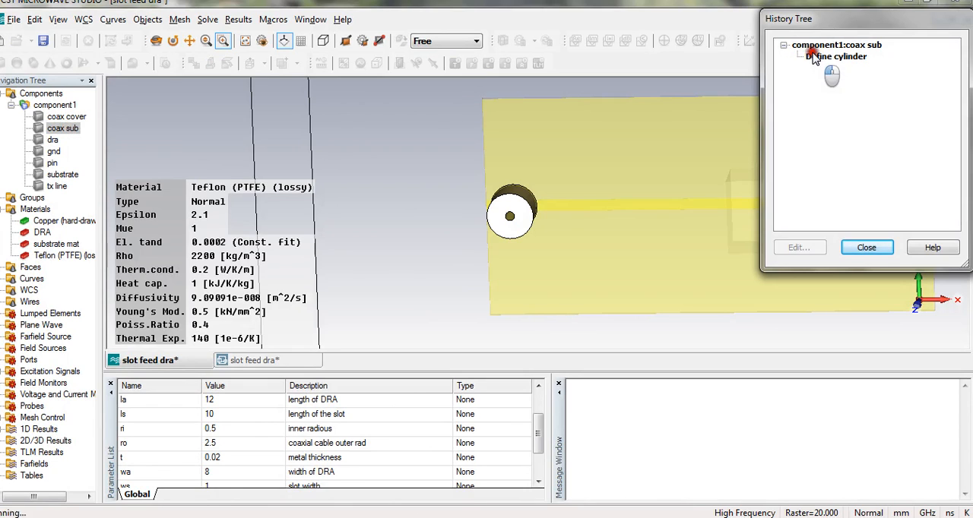
pyautogui.doubleClick(827, 58)
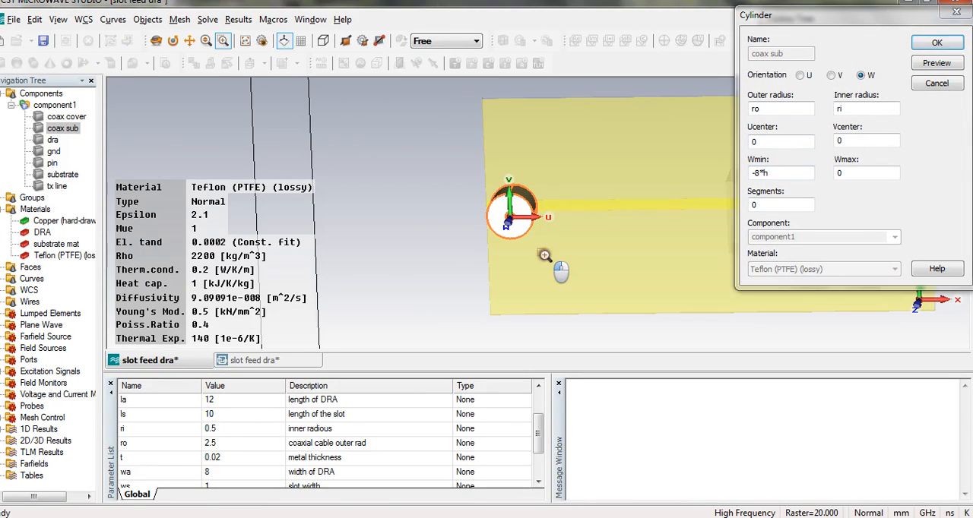
pyautogui.click(155, 40)
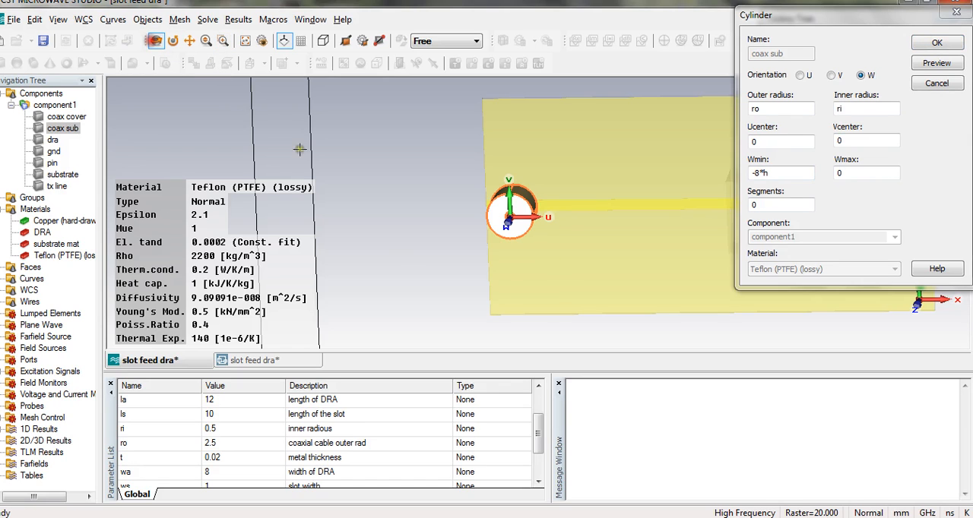
pyautogui.moveTo(542, 279); pyautogui.dragTo(554, 310)
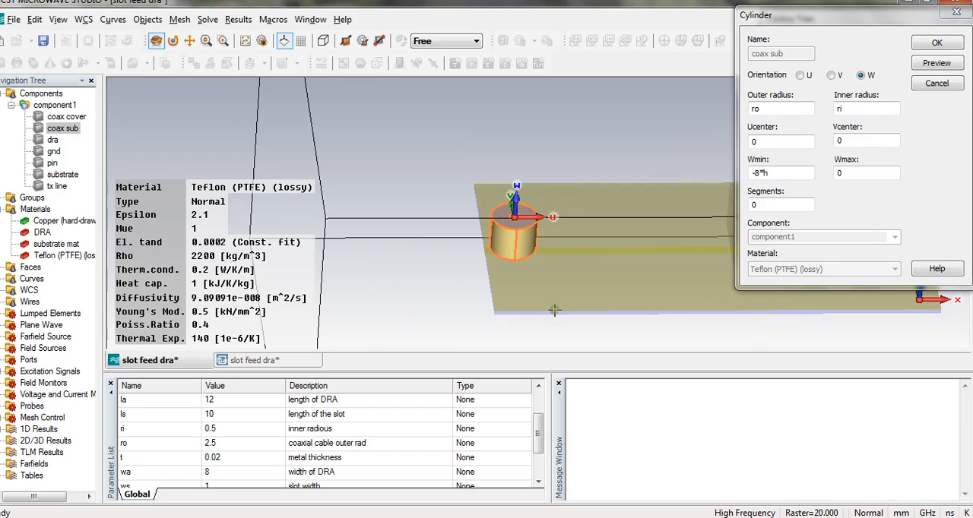
pyautogui.click(763, 173)
pyautogui.click(838, 173)
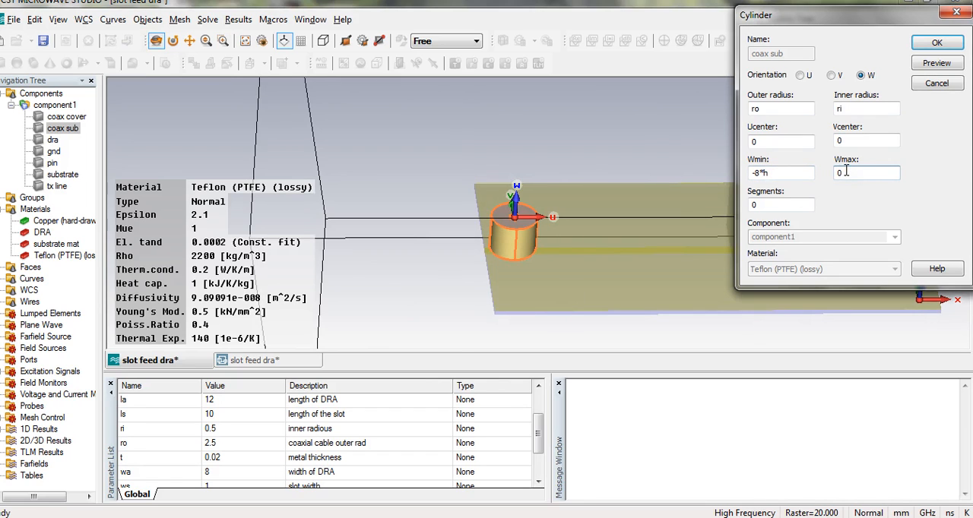
pyautogui.click(799, 176)
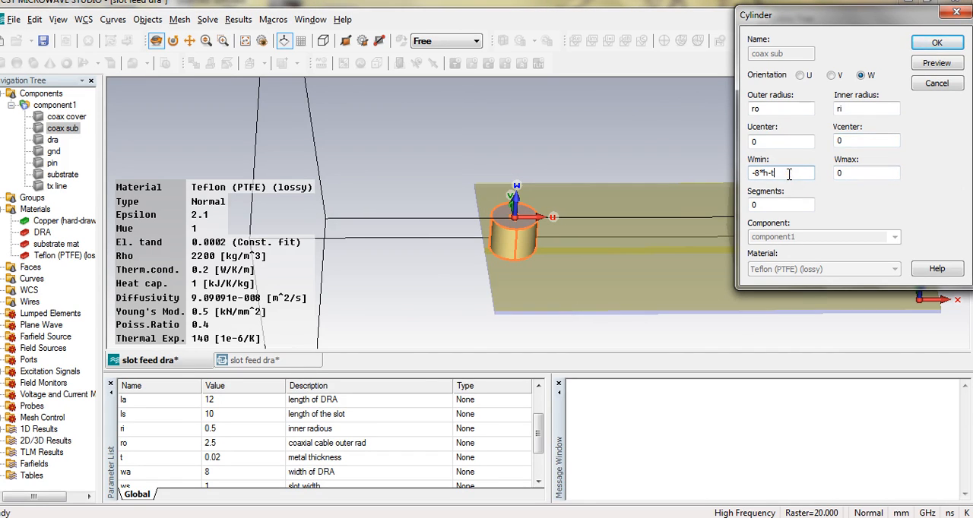
pyautogui.click(935, 44)
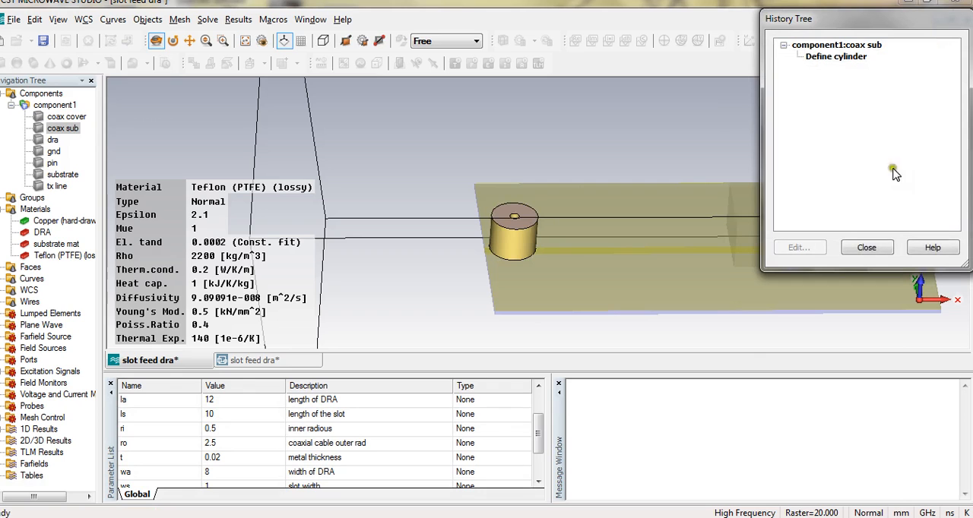
pyautogui.click(868, 248)
# Inspect the gnd plane where the lengthened coax sub cylinder passes through it.
pyautogui.moveTo(524, 201); pyautogui.dragTo(532, 286)
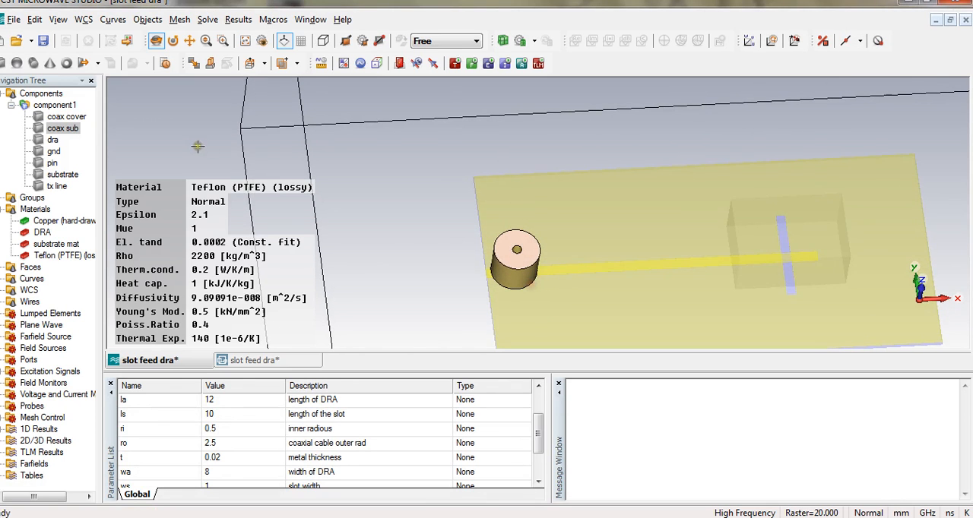
pyautogui.click(54, 151)
pyautogui.moveTo(538, 232); pyautogui.dragTo(573, 255)
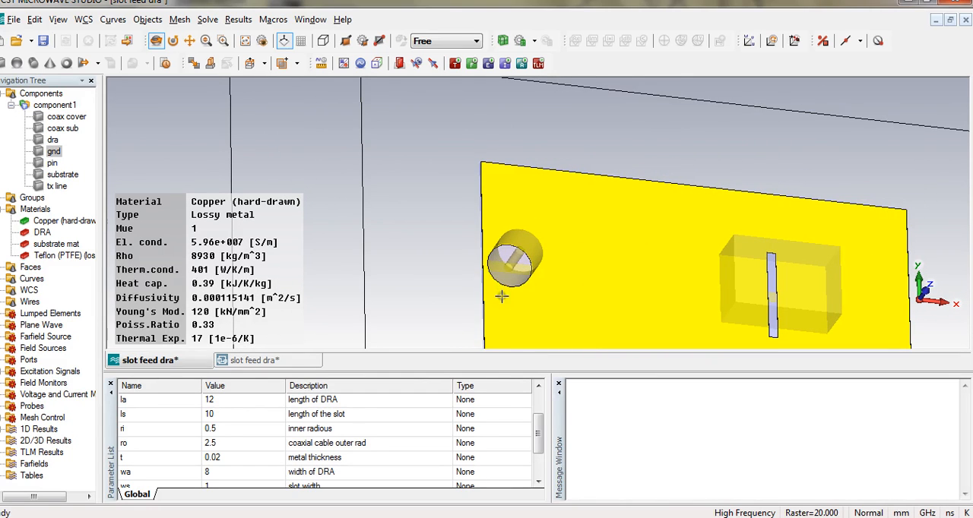
# Examine each solid of component1, from coax cover to tx line, and inspect the complete antenna model around the feed.
pyautogui.moveTo(502, 296); pyautogui.dragTo(524, 326)
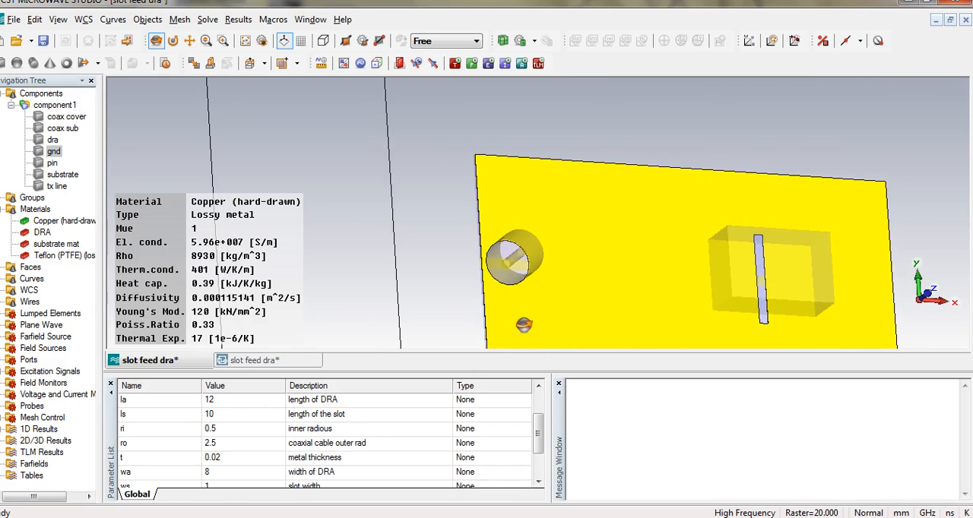
pyautogui.click(67, 117)
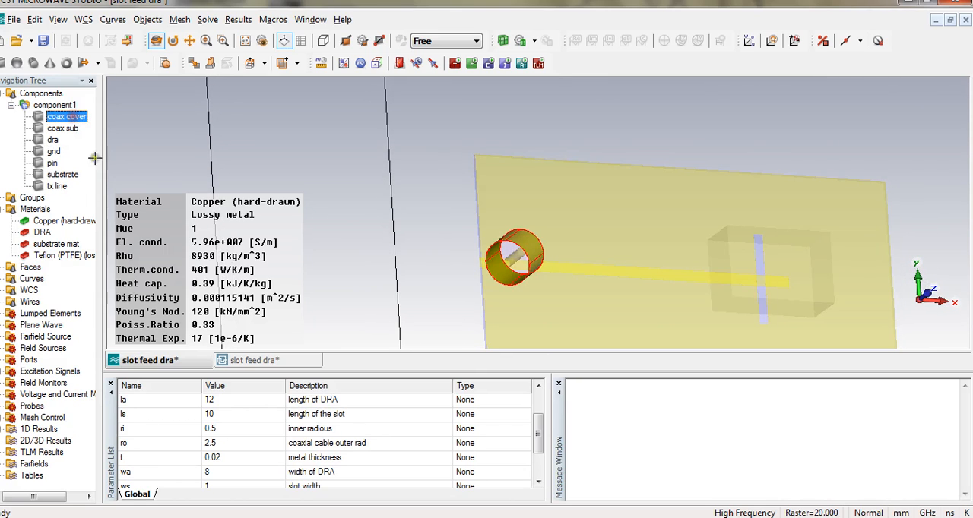
pyautogui.click(62, 128)
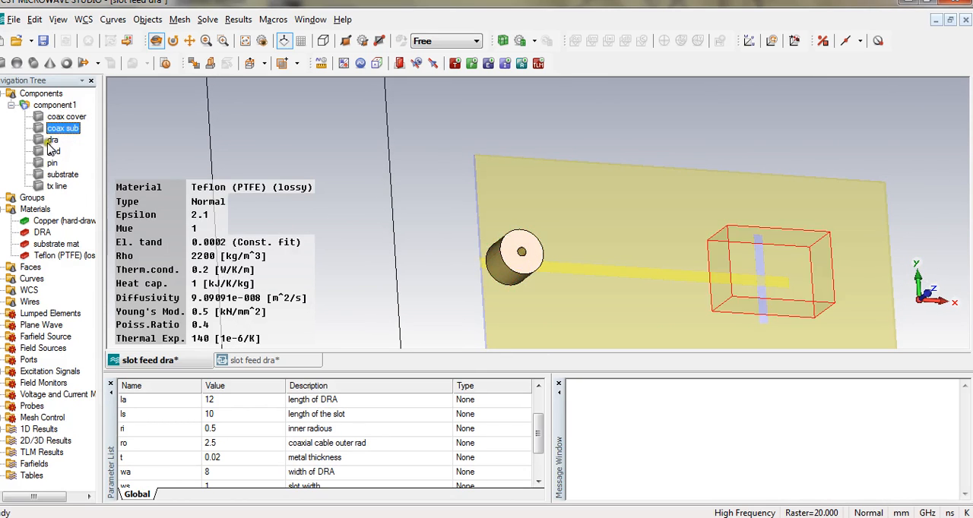
pyautogui.click(50, 140)
pyautogui.click(50, 151)
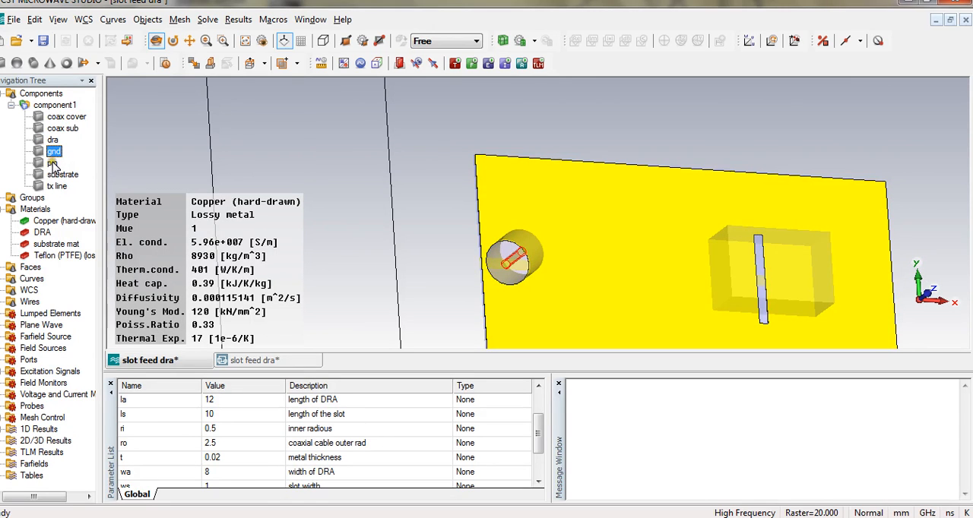
pyautogui.click(53, 163)
pyautogui.click(61, 174)
pyautogui.click(57, 185)
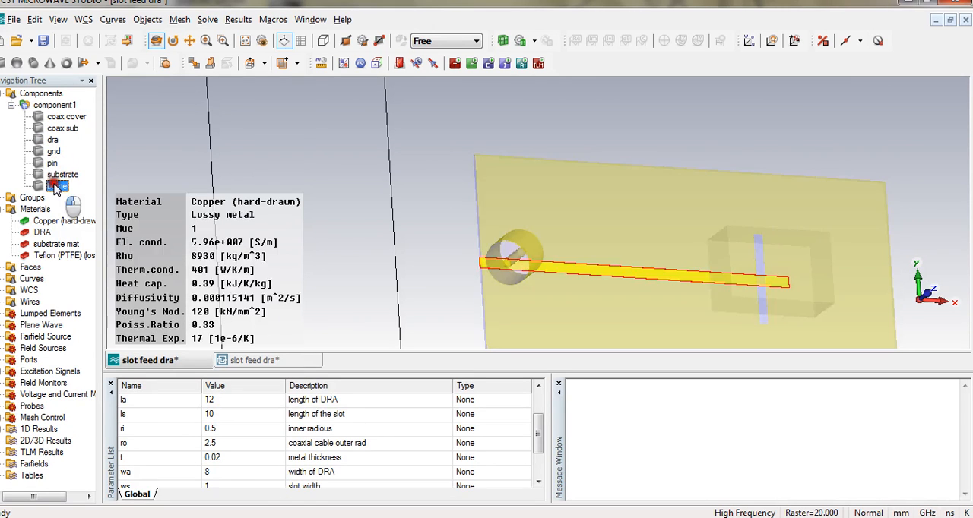
pyautogui.moveTo(307, 196); pyautogui.dragTo(345, 202)
pyautogui.click(57, 107)
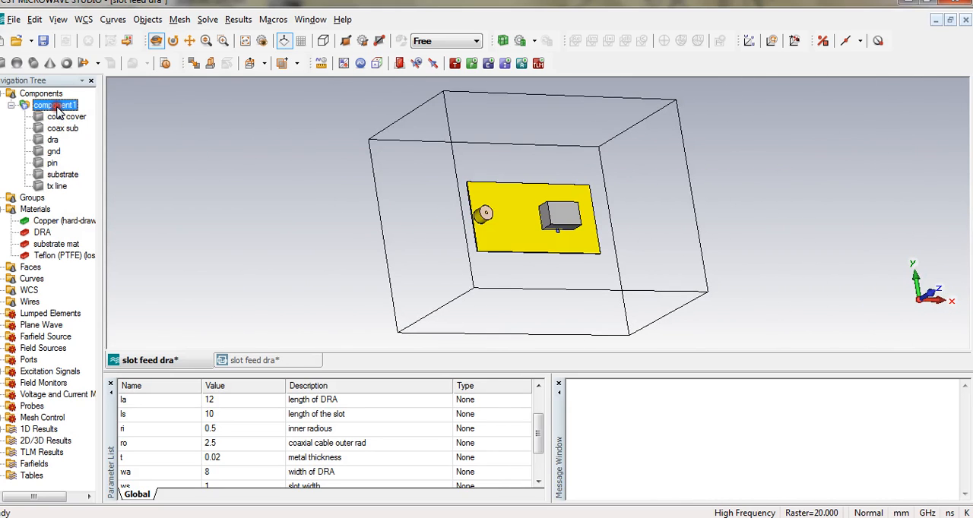
pyautogui.moveTo(438, 205); pyautogui.dragTo(340, 151)
pyautogui.moveTo(472, 268); pyautogui.dragTo(473, 263)
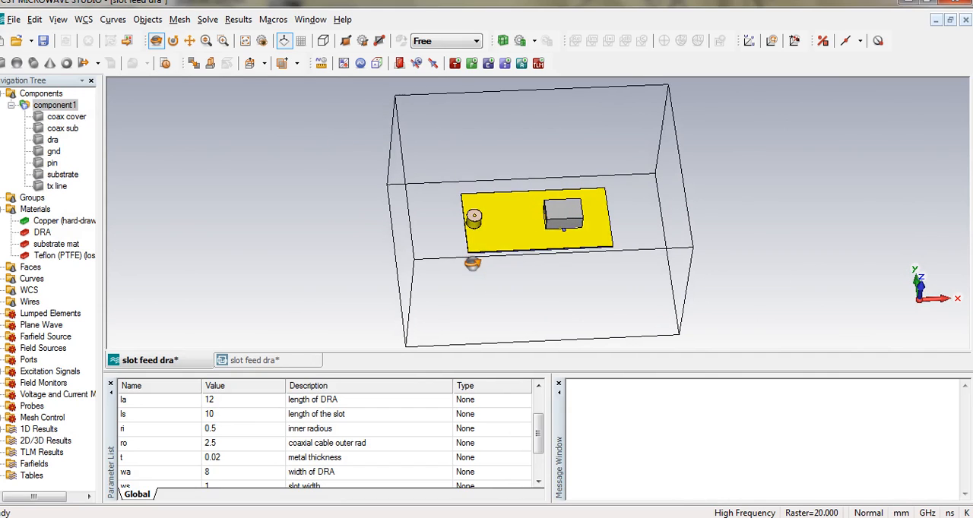
# Pick the ring-shaped end face of coax sub and define waveguide port 1 on it with positive orientation.
pyautogui.click(824, 41)
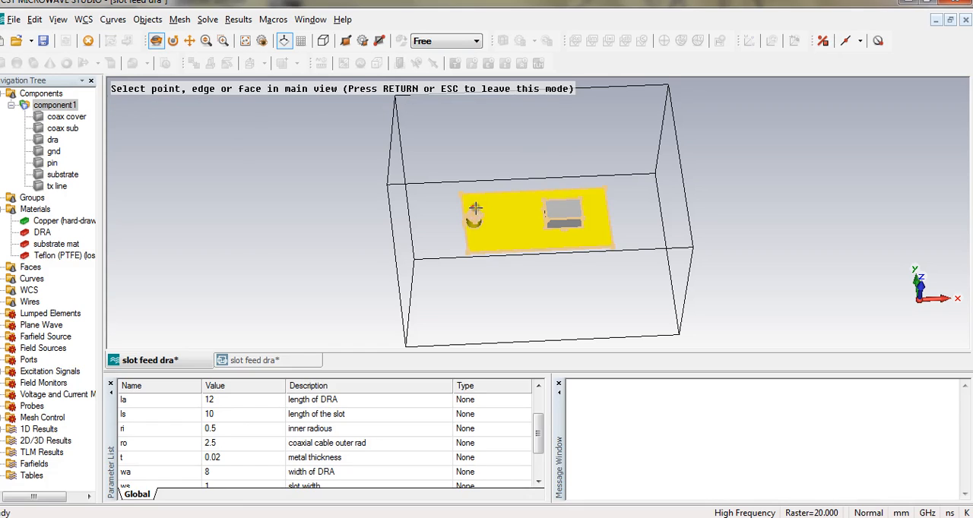
pyautogui.click(221, 46)
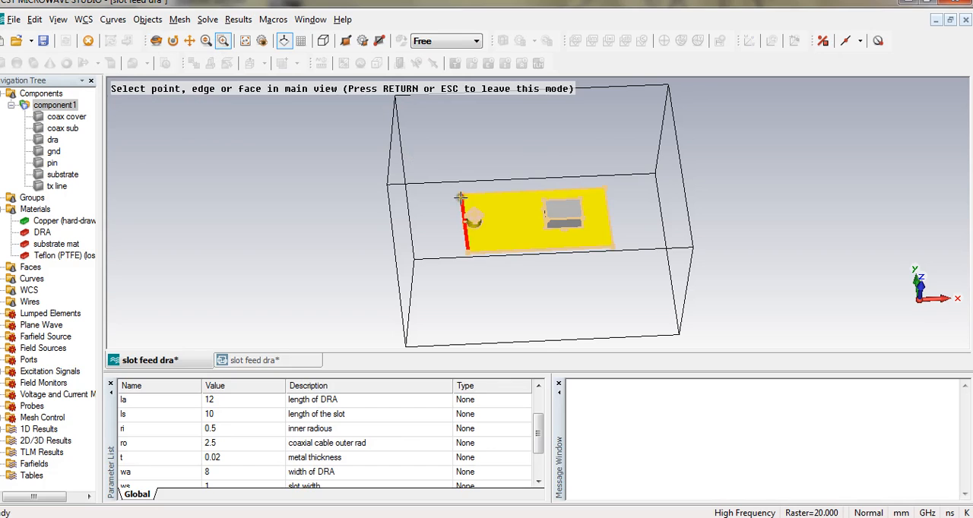
pyautogui.moveTo(459, 196); pyautogui.dragTo(523, 251)
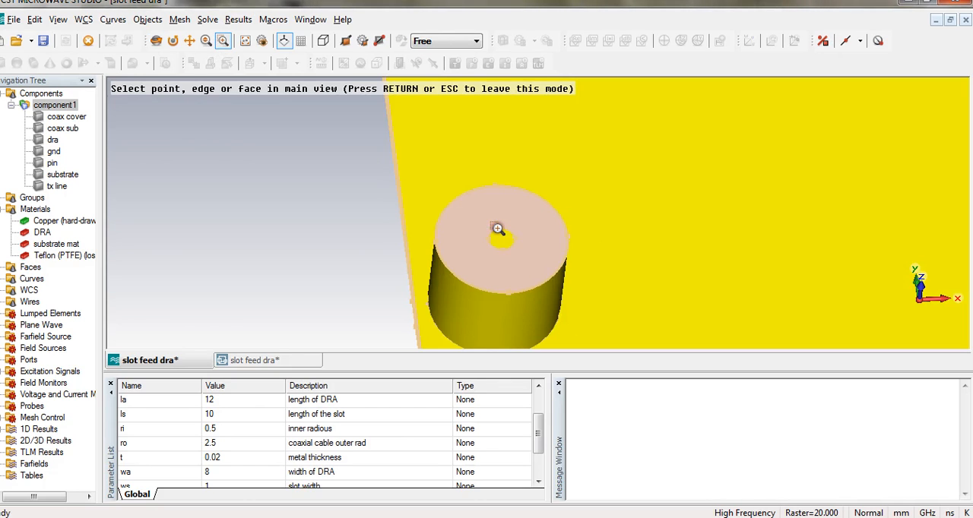
pyautogui.click(458, 241)
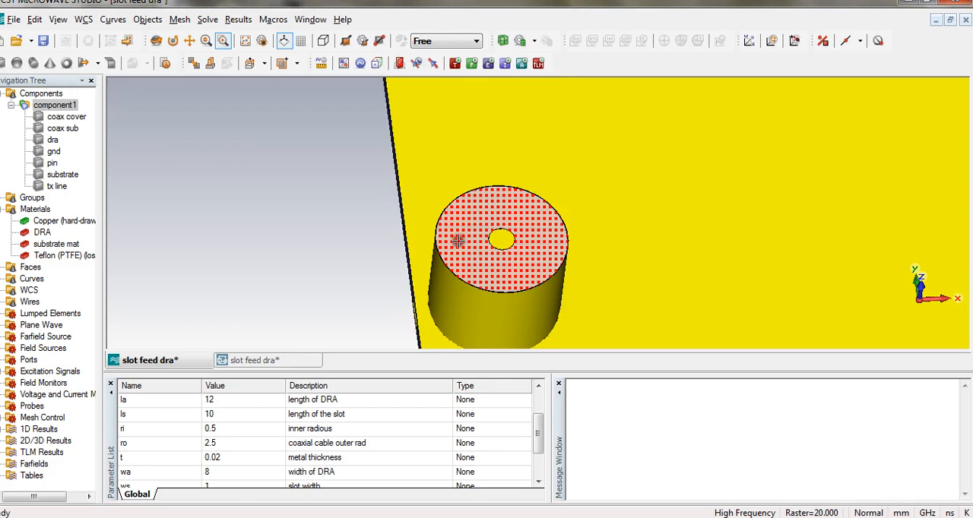
pyautogui.click(399, 65)
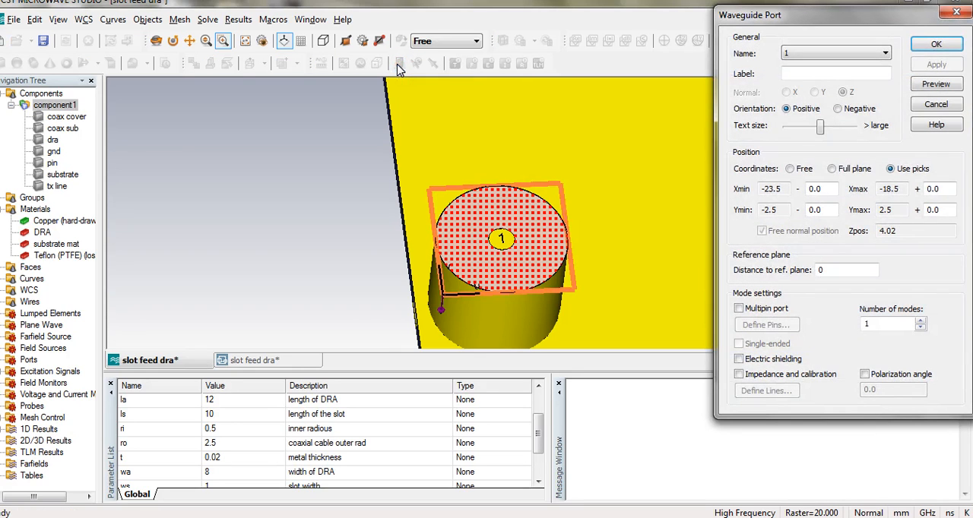
pyautogui.click(208, 19)
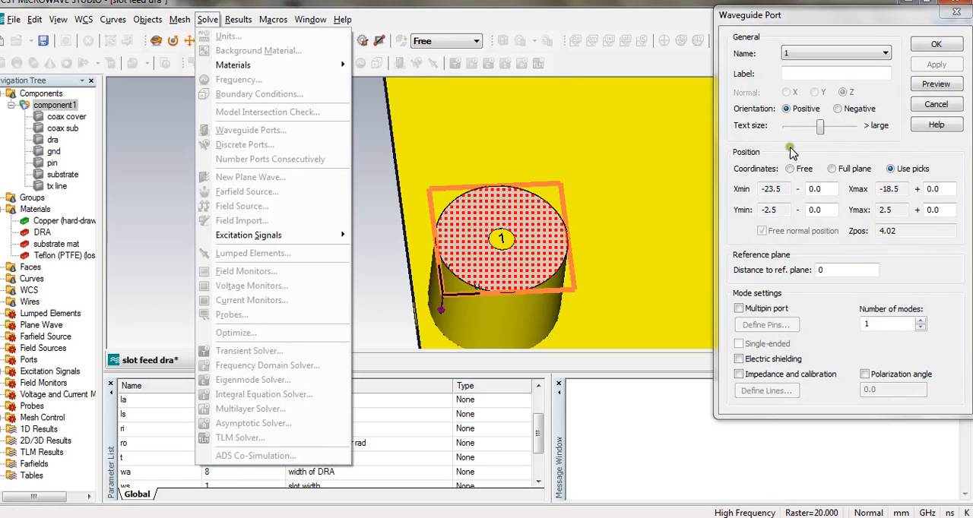
pyautogui.click(896, 28)
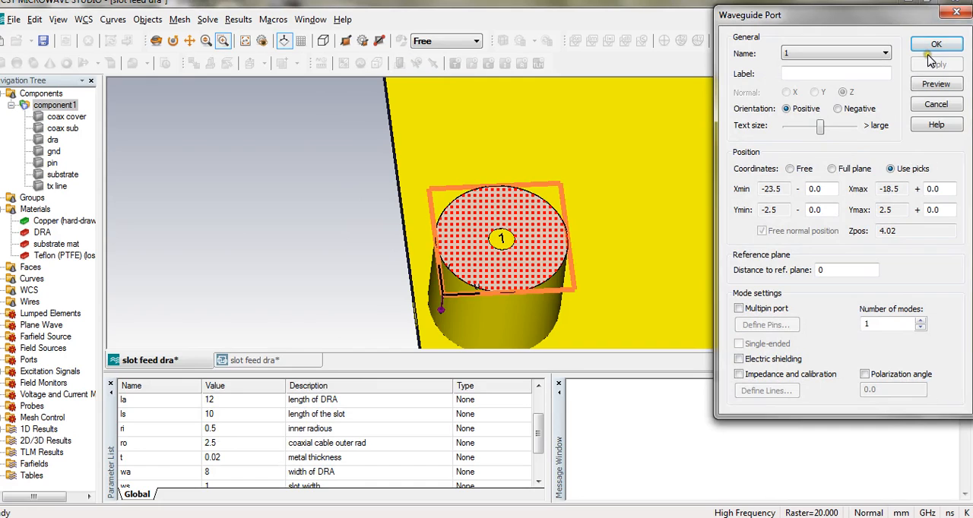
pyautogui.click(936, 44)
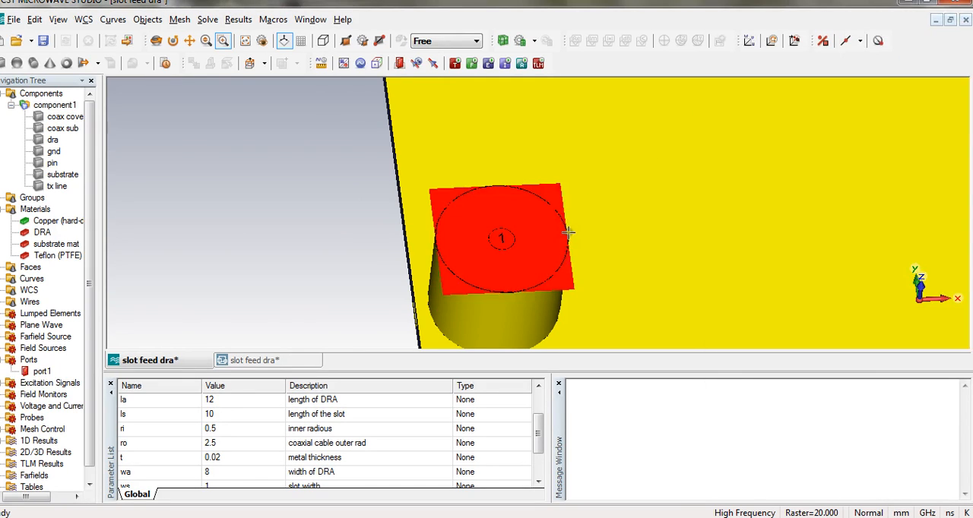
# Review the boundary conditions in all directions of the complete model and accept them.
pyautogui.press('space')
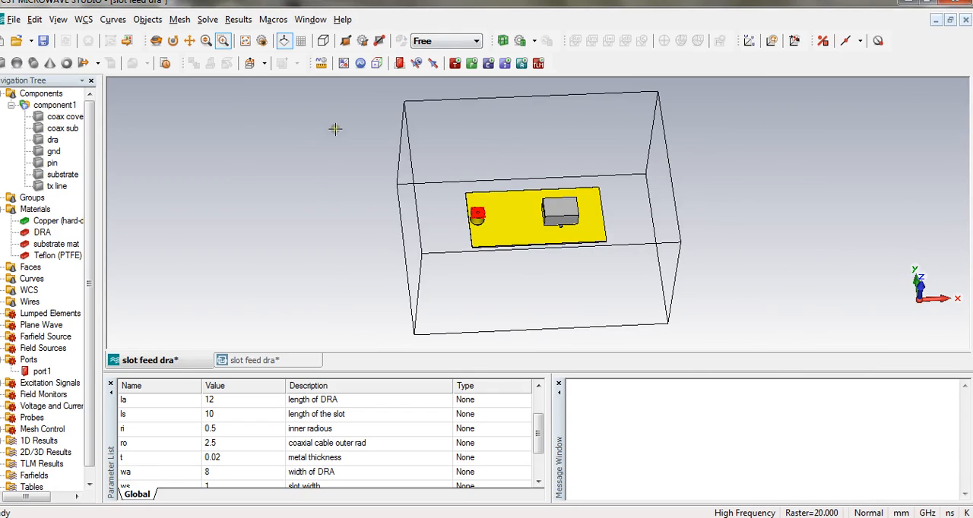
pyautogui.click(375, 65)
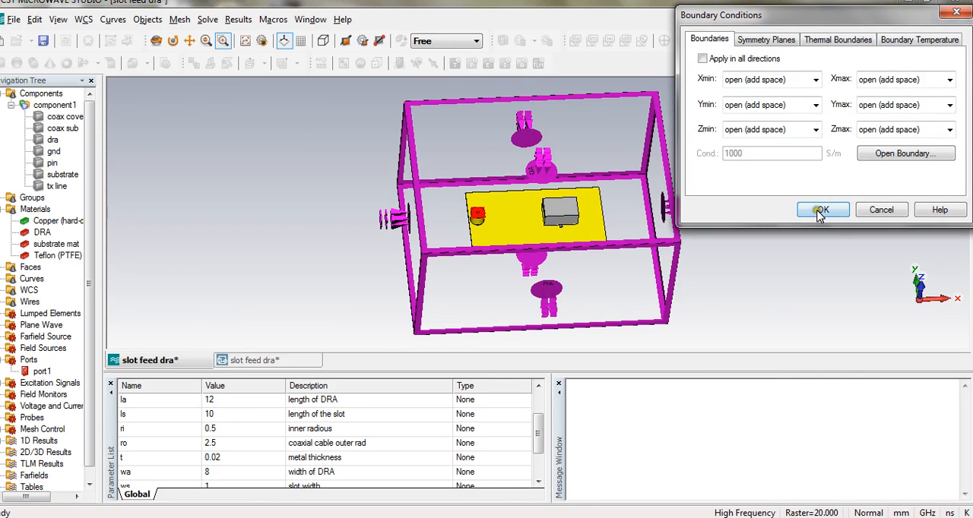
pyautogui.click(821, 211)
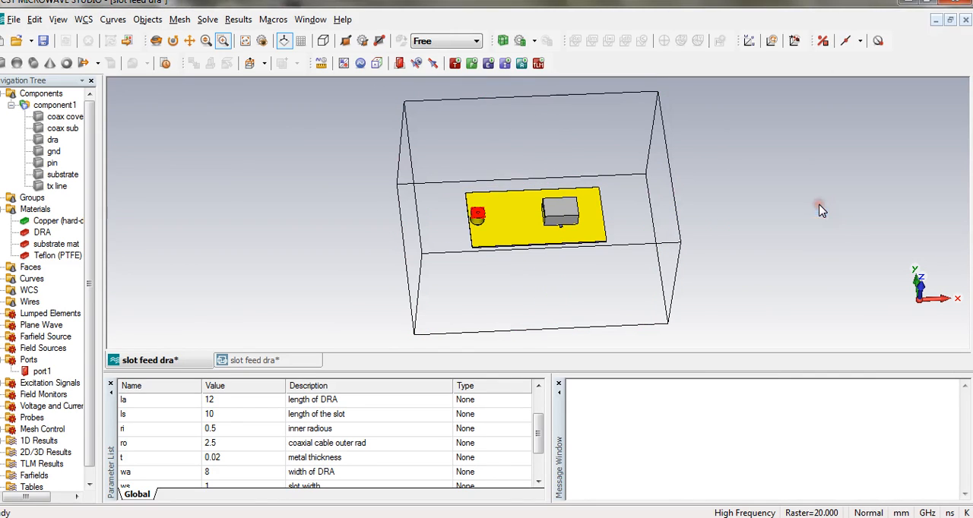
# Check the transient solver parameters without starting a run, and expand the excitation signals.
pyautogui.click(473, 64)
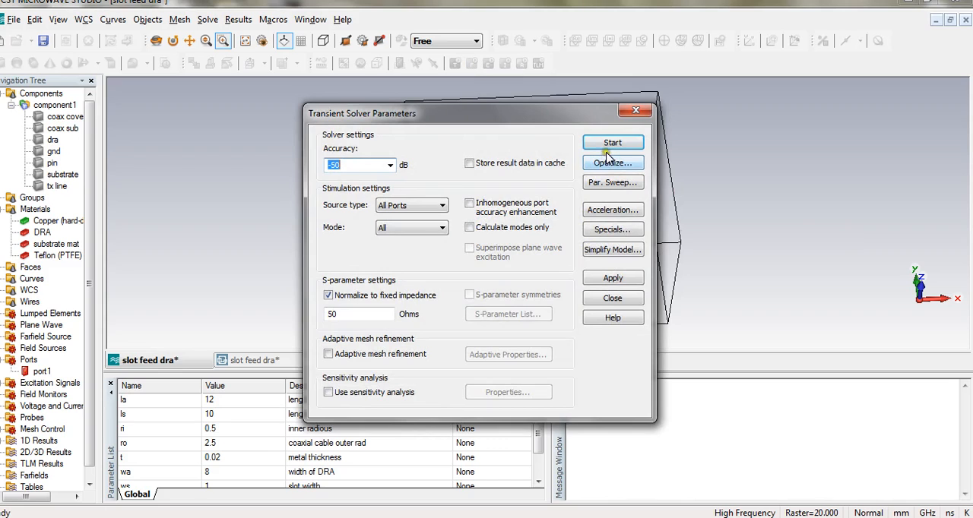
pyautogui.click(636, 111)
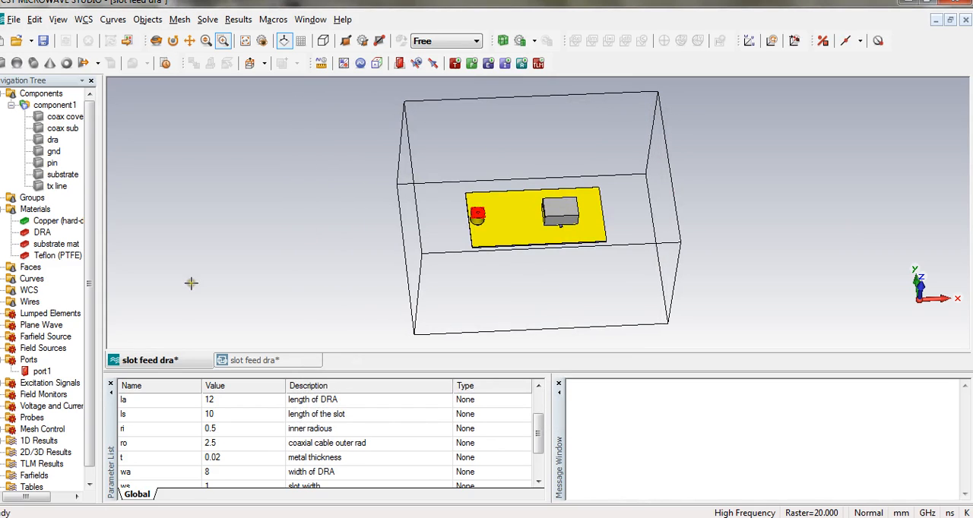
pyautogui.click(3, 384)
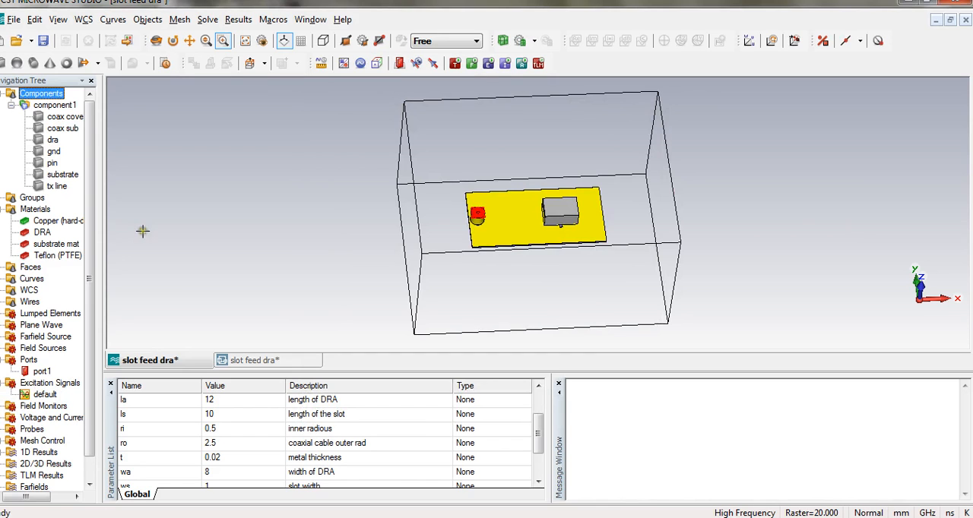
# Define an E-field monitor at a frequency of 5.78 GHz.
pyautogui.click(207, 19)
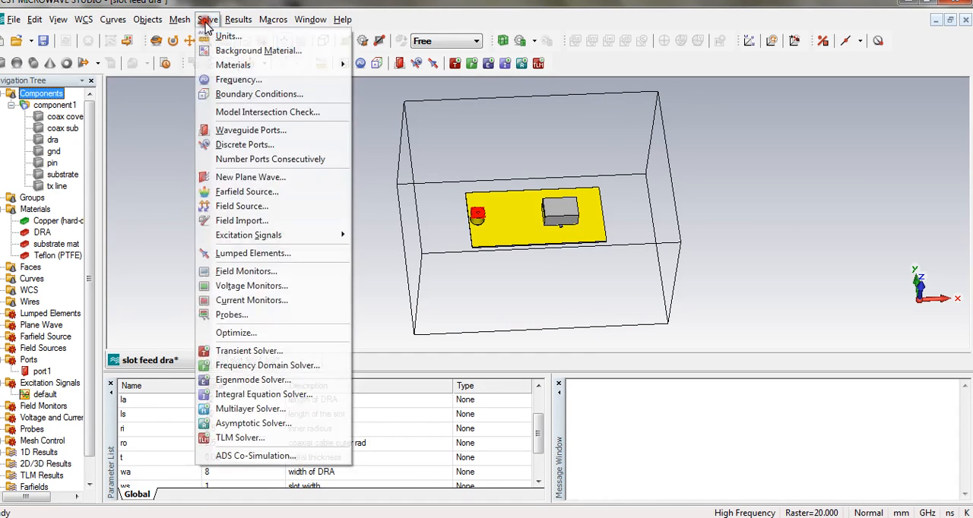
pyautogui.click(228, 272)
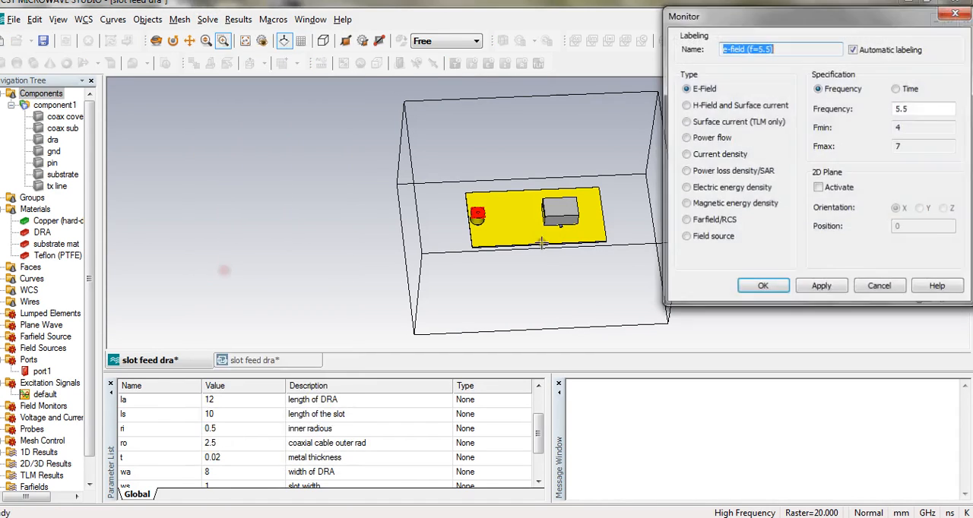
pyautogui.click(921, 109)
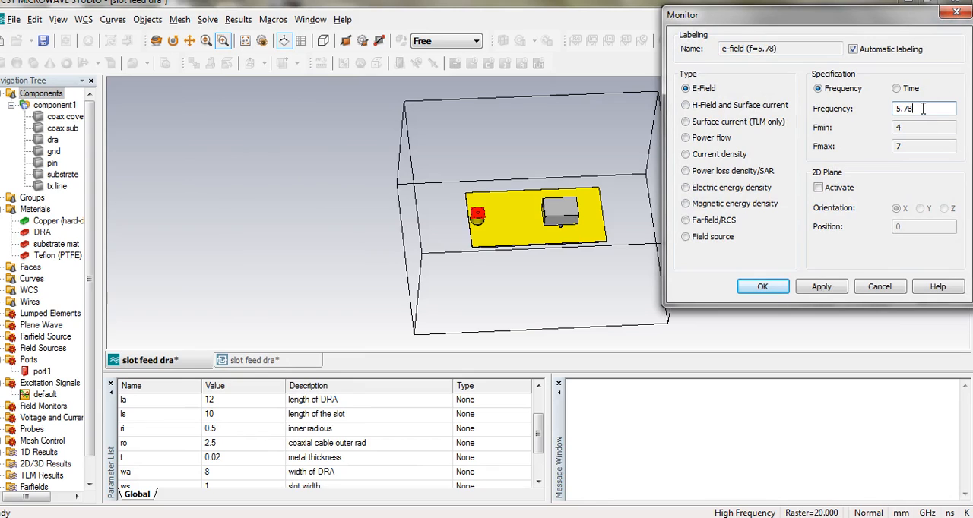
pyautogui.click(807, 287)
# Add an H-field and surface current monitor and a farfield/RCS monitor, both at 5.78 GHz.
pyautogui.click(686, 105)
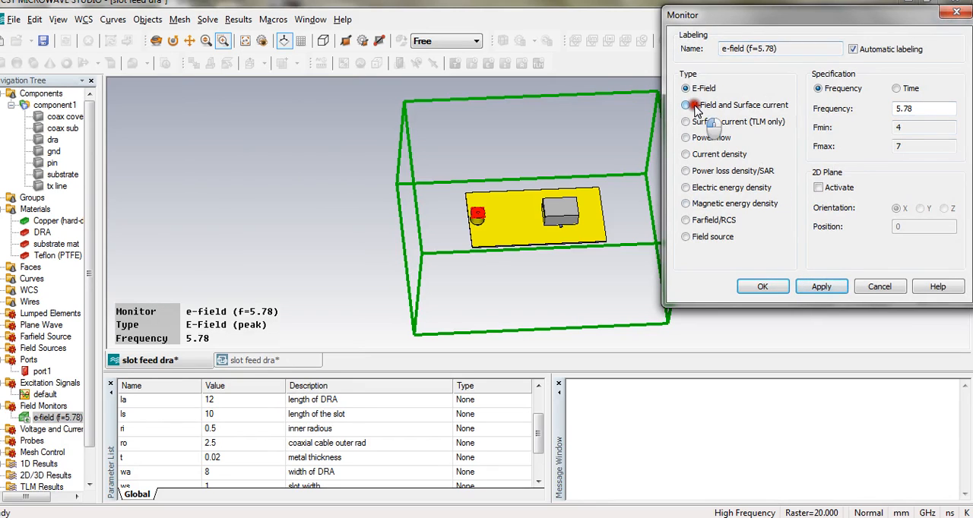
pyautogui.click(810, 286)
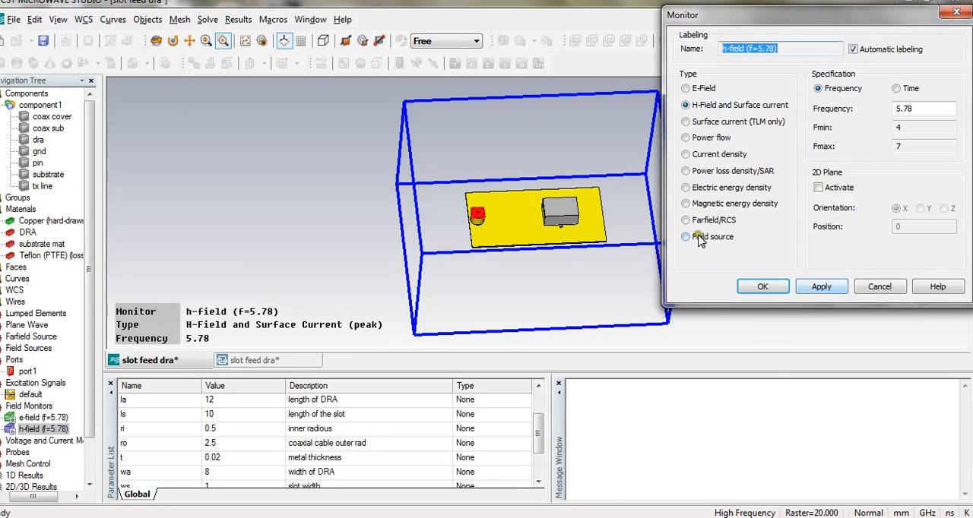
pyautogui.click(686, 221)
pyautogui.click(807, 283)
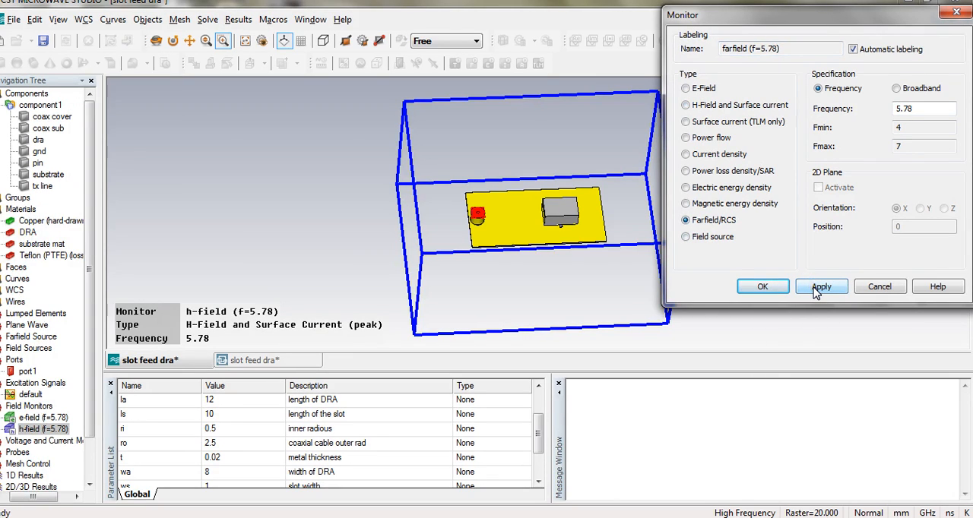
pyautogui.click(816, 291)
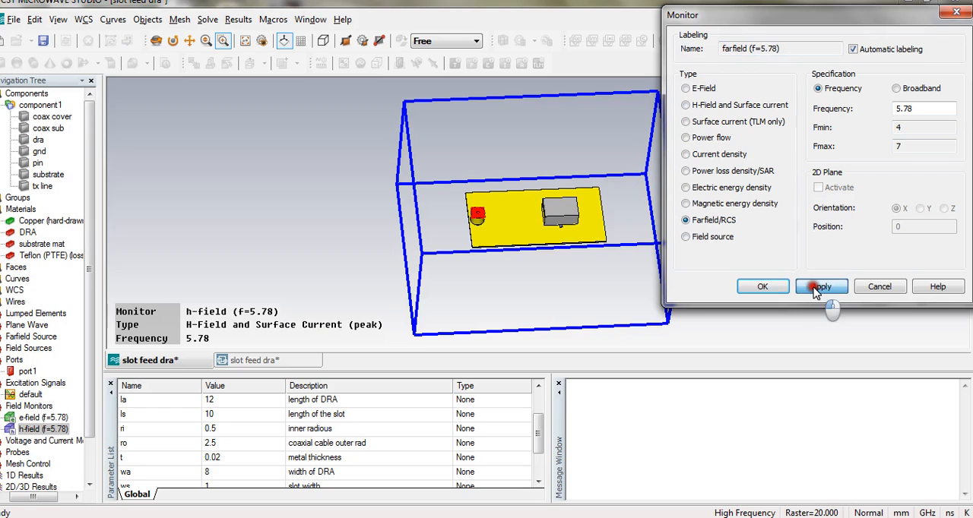
pyautogui.click(764, 286)
# Start the transient solver for all ports and modes with -50 dB accuracy and S-parameters normalized to 50 Ohms.
pyautogui.click(52, 418)
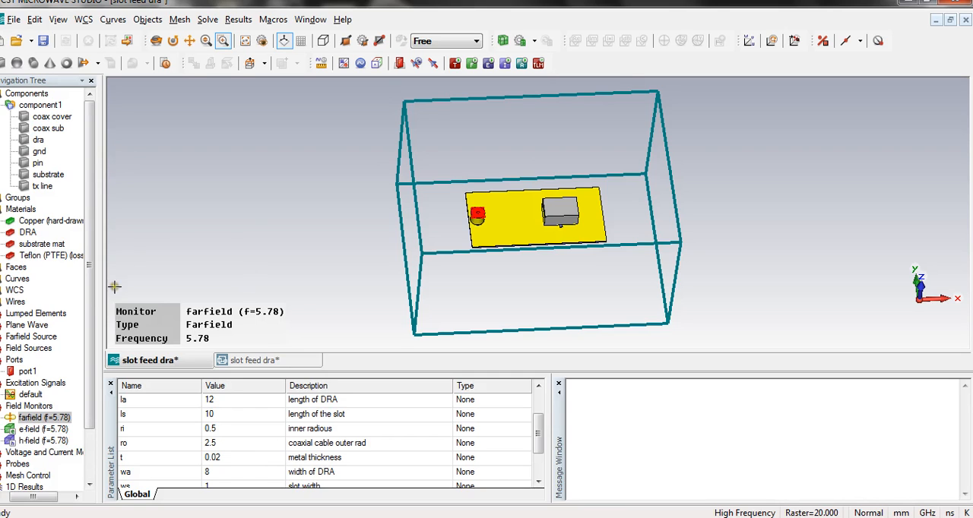
pyautogui.moveTo(92, 304); pyautogui.dragTo(91, 326)
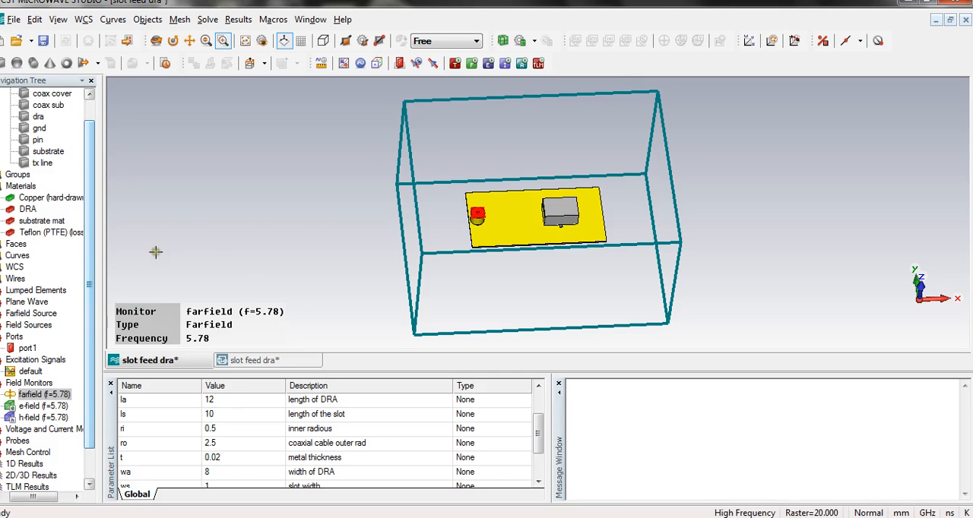
pyautogui.click(451, 64)
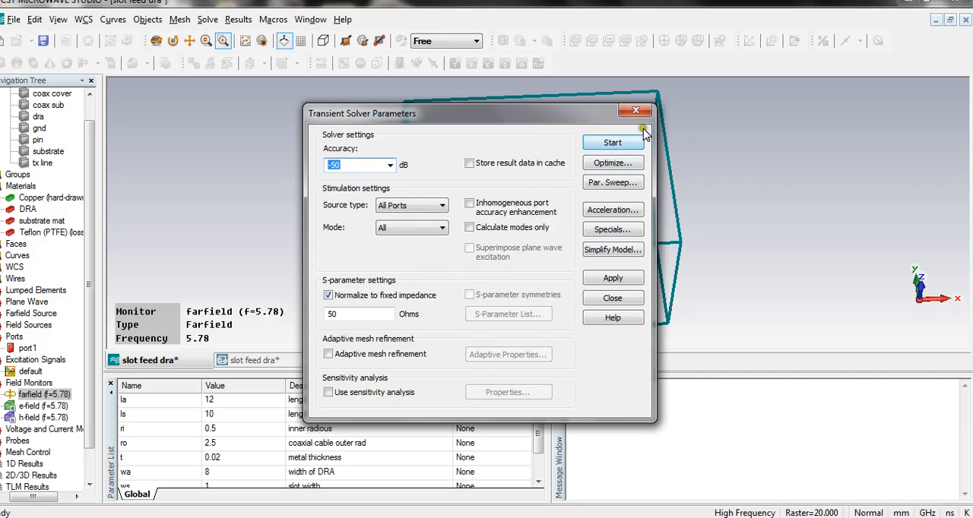
pyautogui.click(617, 145)
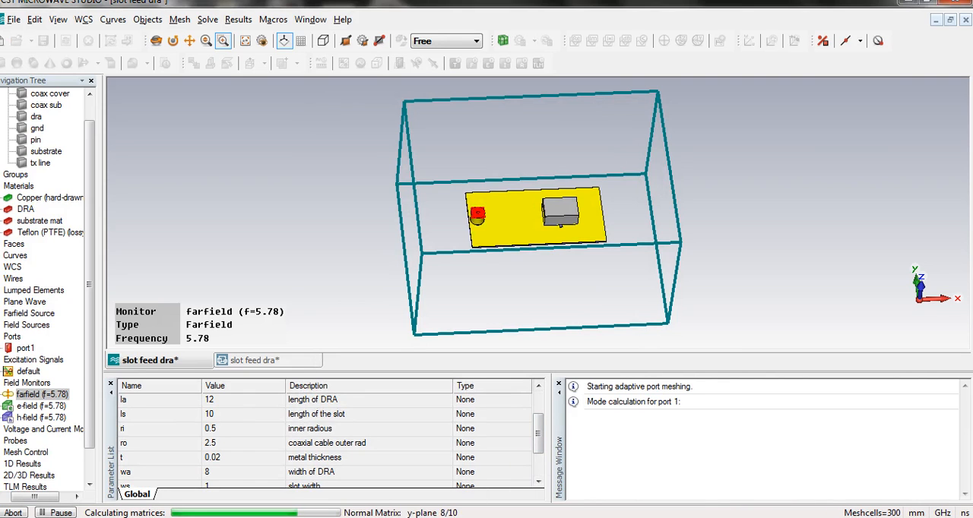
pyautogui.moveTo(283, 516)
pyautogui.click(279, 481)
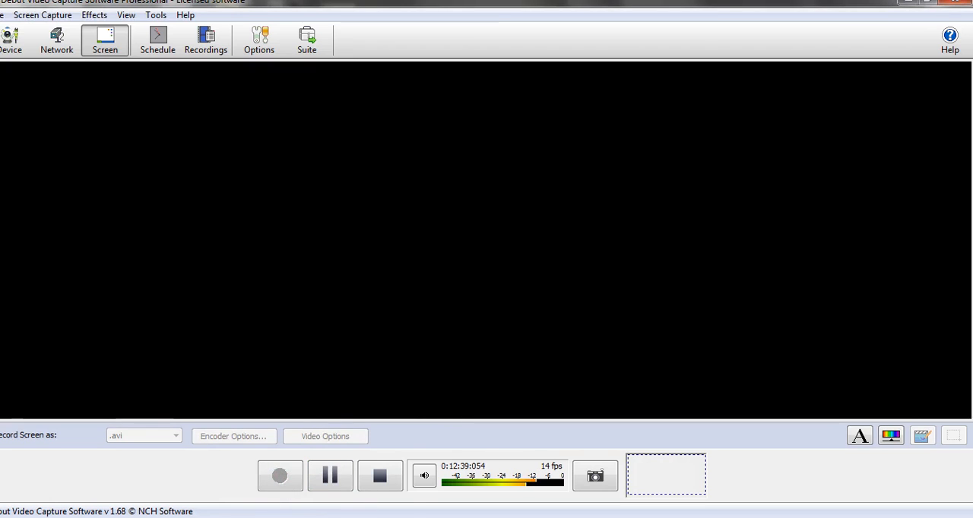
pyautogui.click(211, 457)
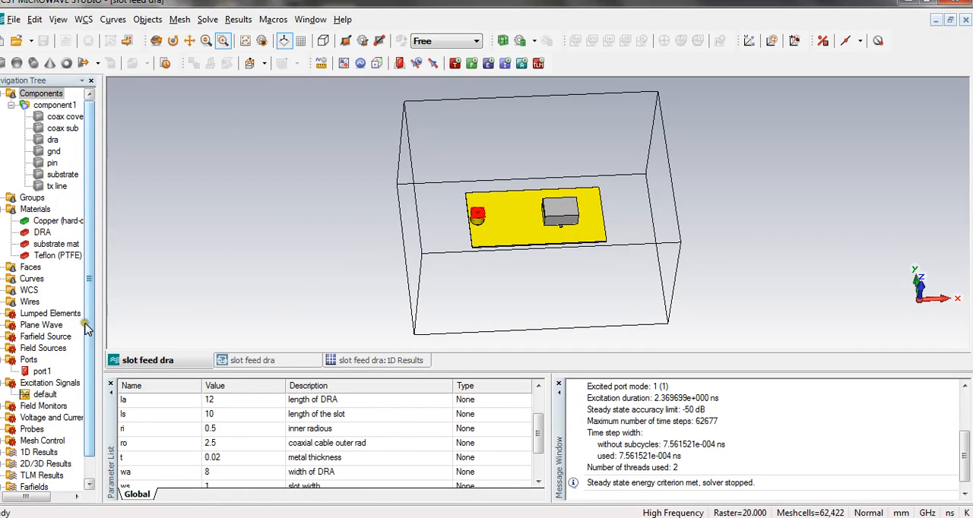
# Display the S-parameter magnitude plot in dB from the 1D results.
pyautogui.scroll(-1, 86, 330)
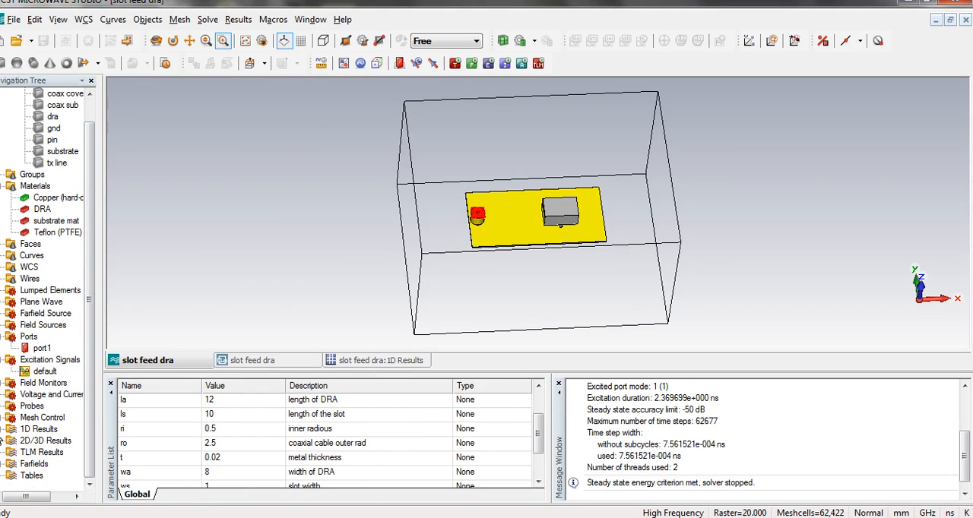
pyautogui.click(2, 429)
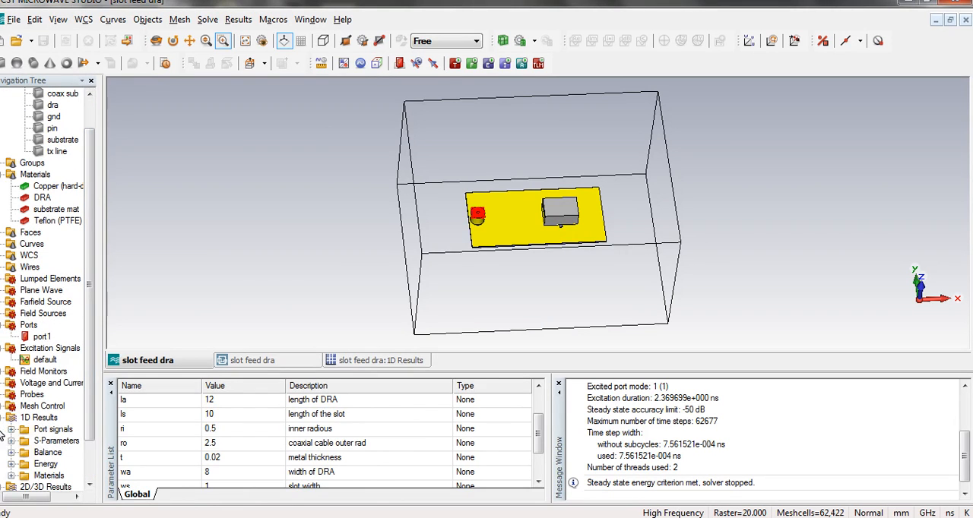
pyautogui.click(49, 441)
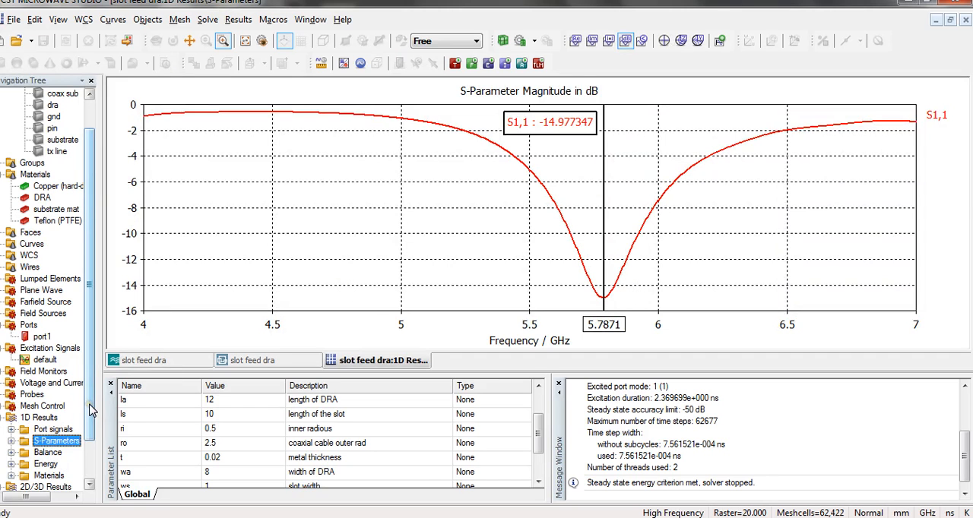
# Review the port signals and field energy plots over time, and return to the S-parameter magnitude plot.
pyautogui.scroll(-1, 89, 411)
pyautogui.click(66, 409)
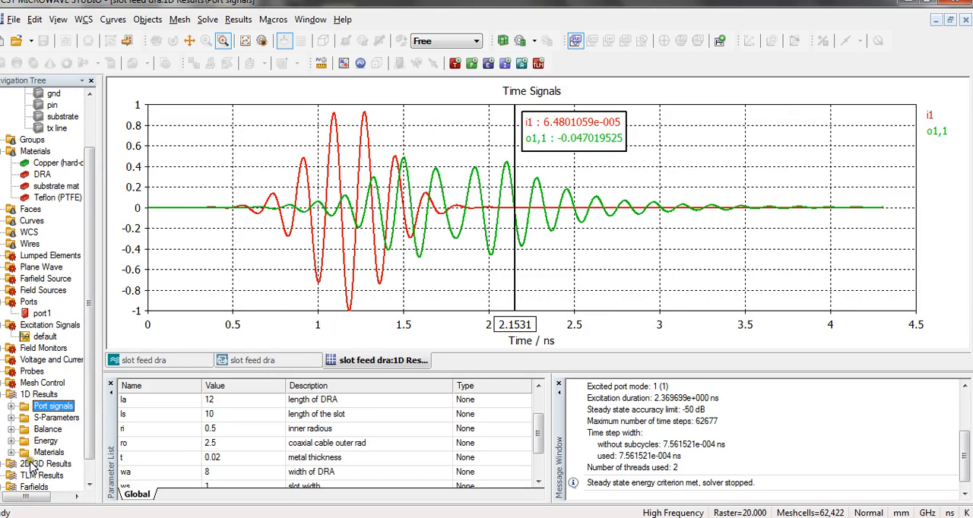
pyautogui.click(44, 441)
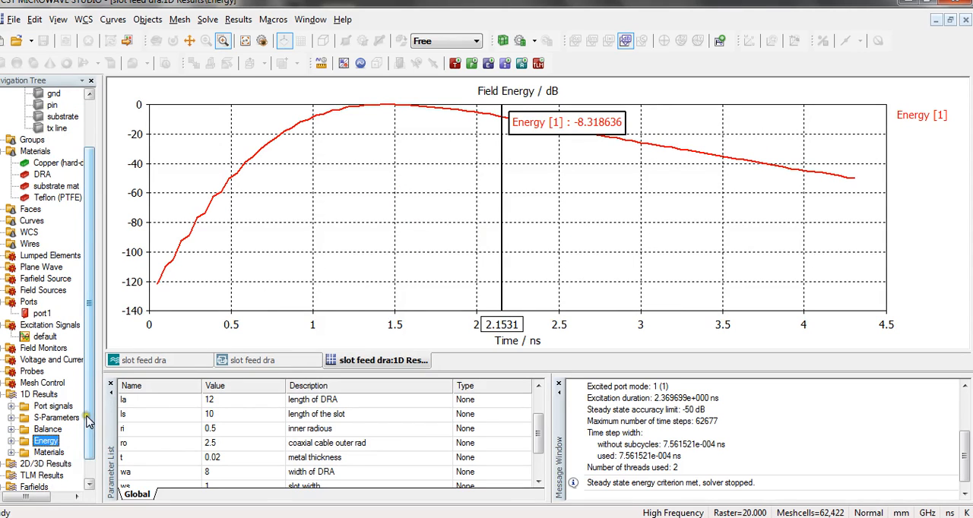
pyautogui.scroll(-1, 92, 423)
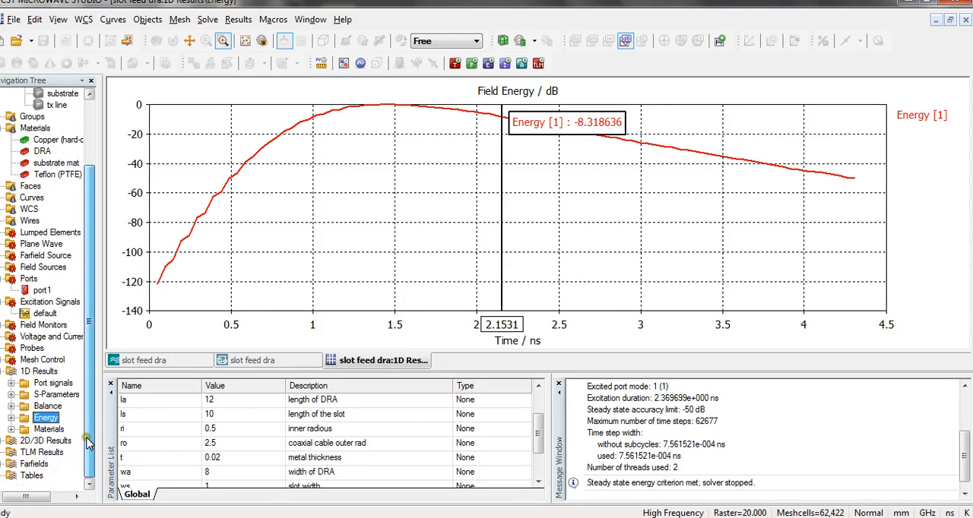
pyautogui.click(65, 395)
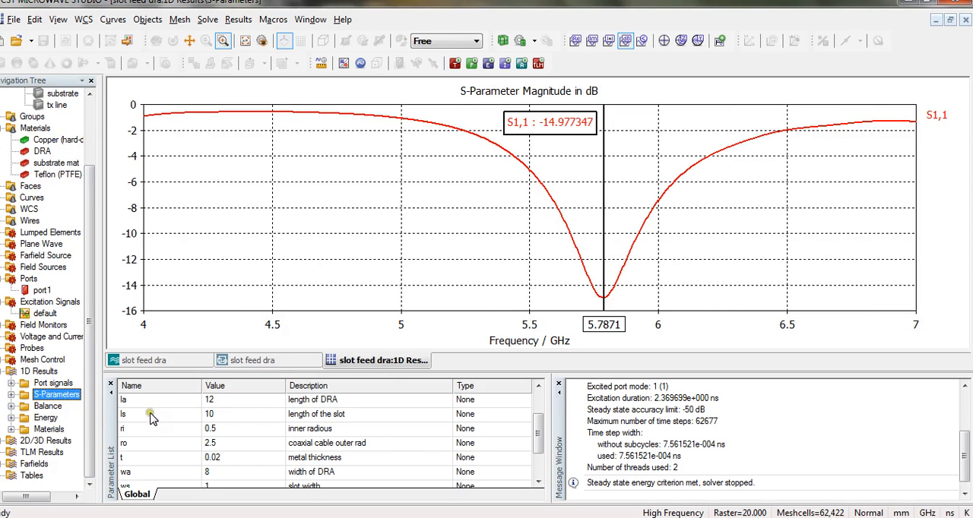
# Display the 5.78 GHz E-field result from the 2D/3D results, with the antenna substrate filling the view.
pyautogui.click(3, 371)
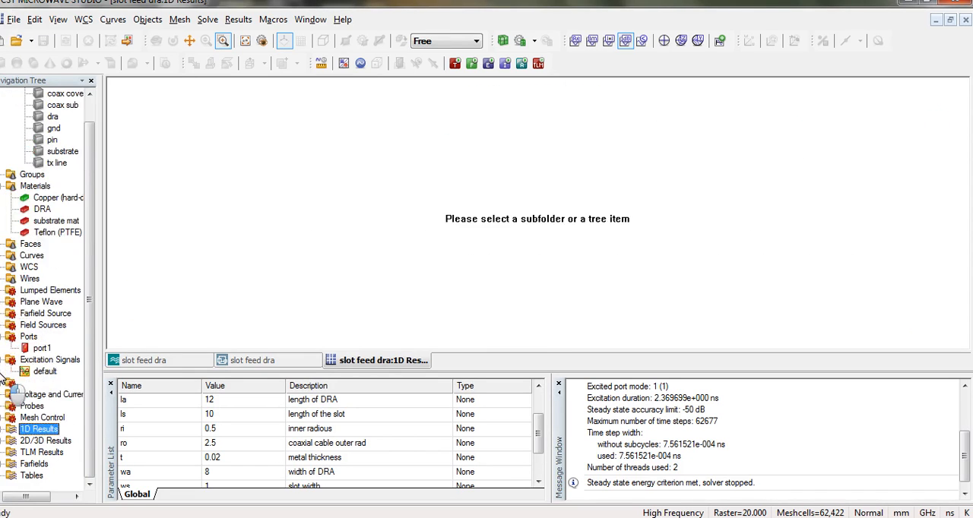
pyautogui.click(3, 441)
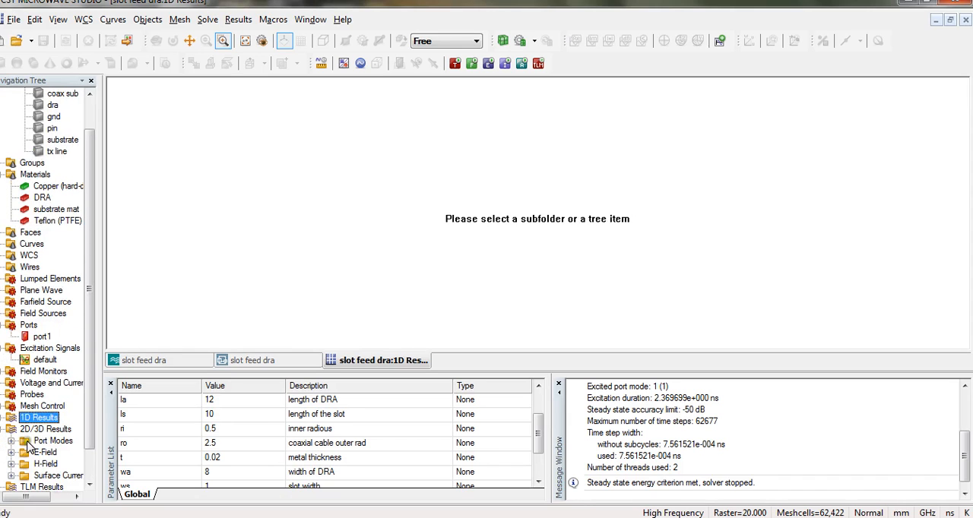
pyautogui.click(11, 453)
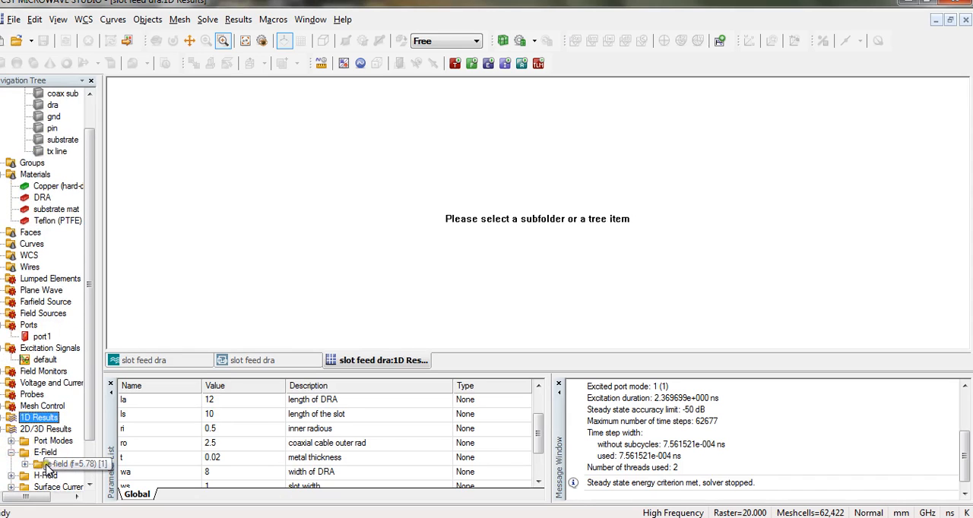
pyautogui.click(50, 465)
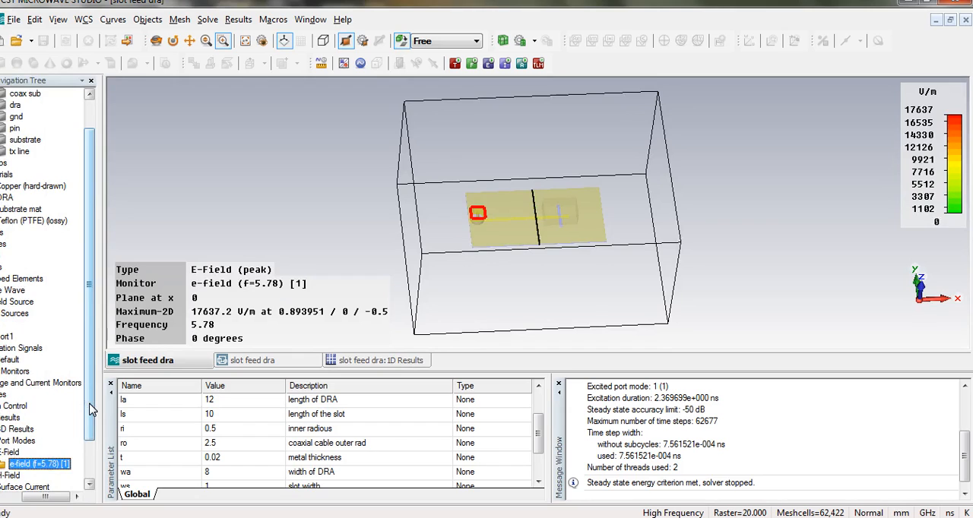
pyautogui.moveTo(90, 410); pyautogui.dragTo(90, 444)
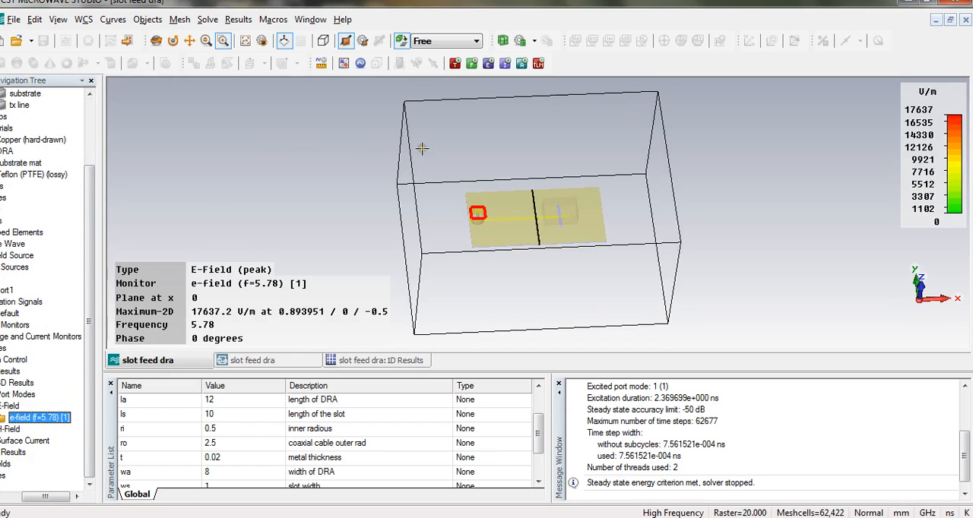
pyautogui.moveTo(461, 165); pyautogui.dragTo(617, 256)
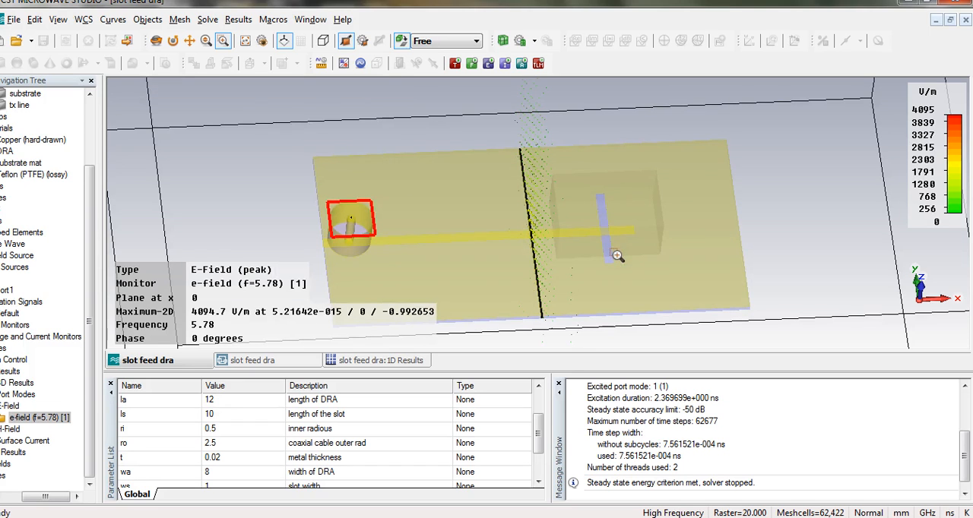
# Align the E-field vector plot's cutplane with the Z axis at position 2.5 and slightly increase the arrow scaling.
pyautogui.rightClick(430, 133)
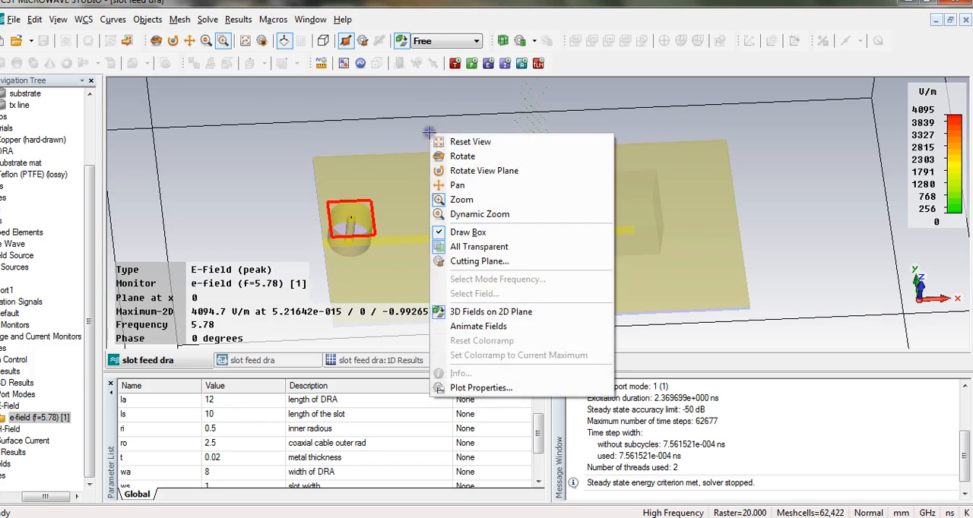
pyautogui.click(473, 388)
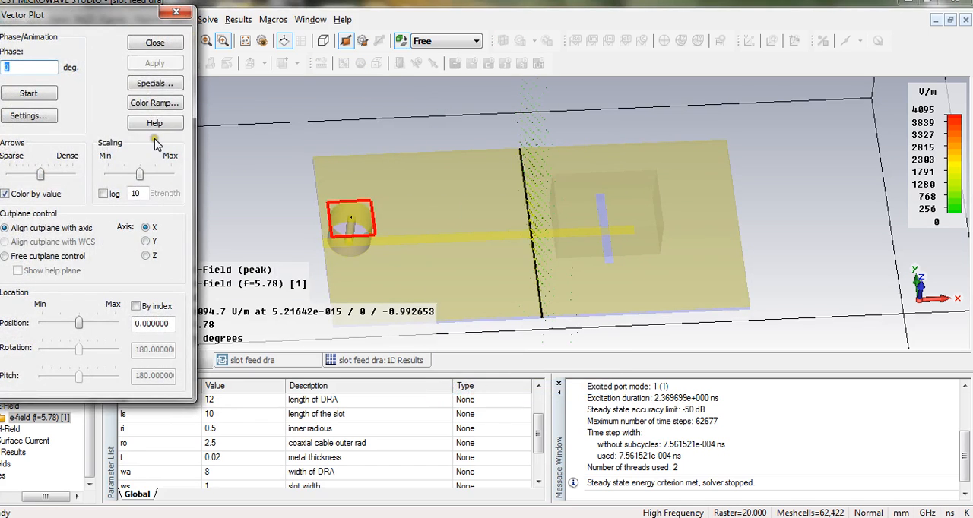
pyautogui.click(147, 257)
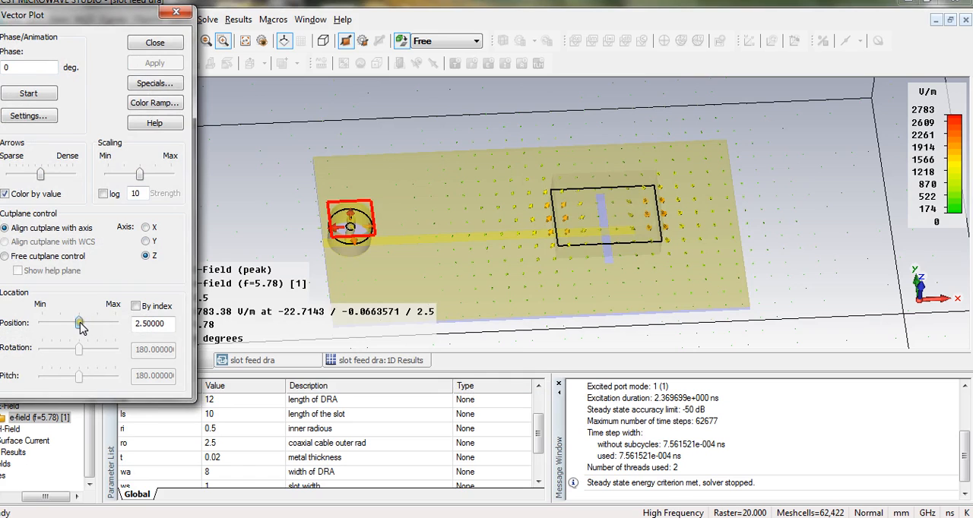
pyautogui.moveTo(81, 325); pyautogui.dragTo(82, 327)
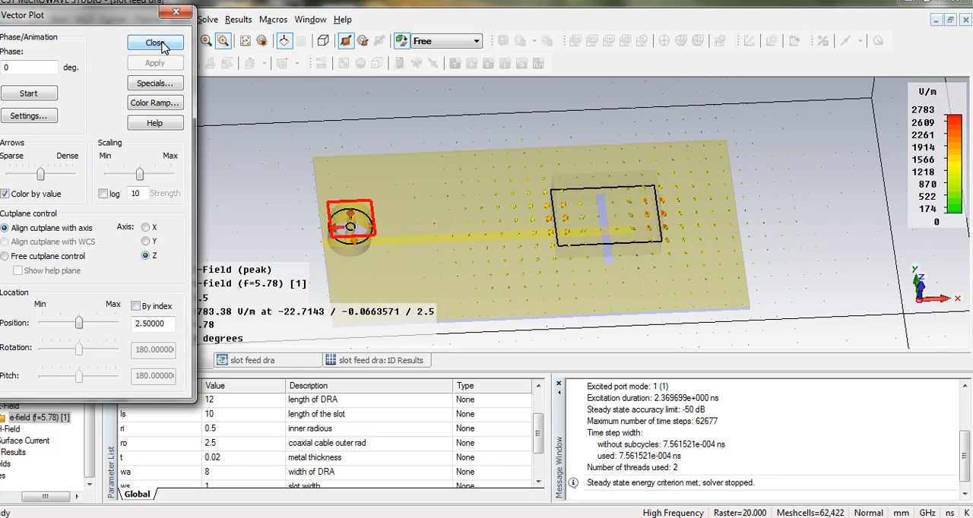
pyautogui.moveTo(141, 175); pyautogui.dragTo(146, 176)
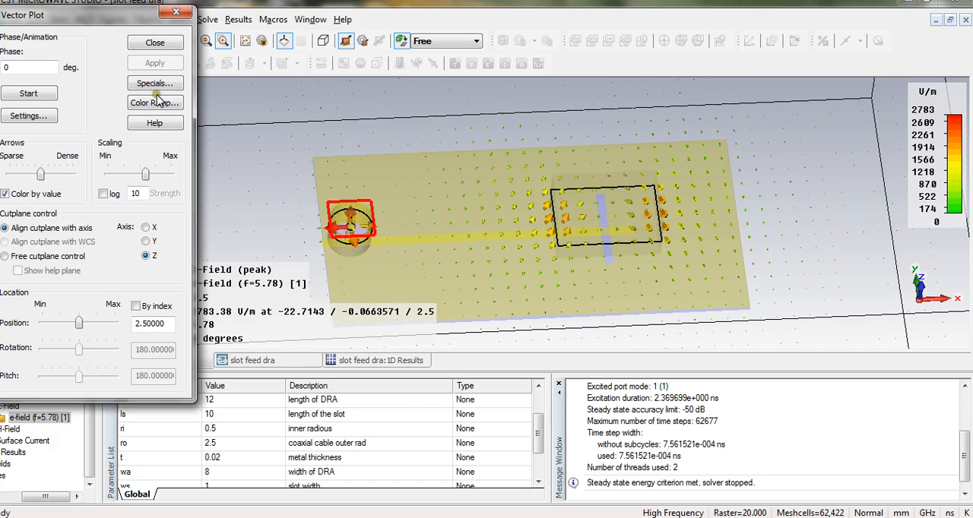